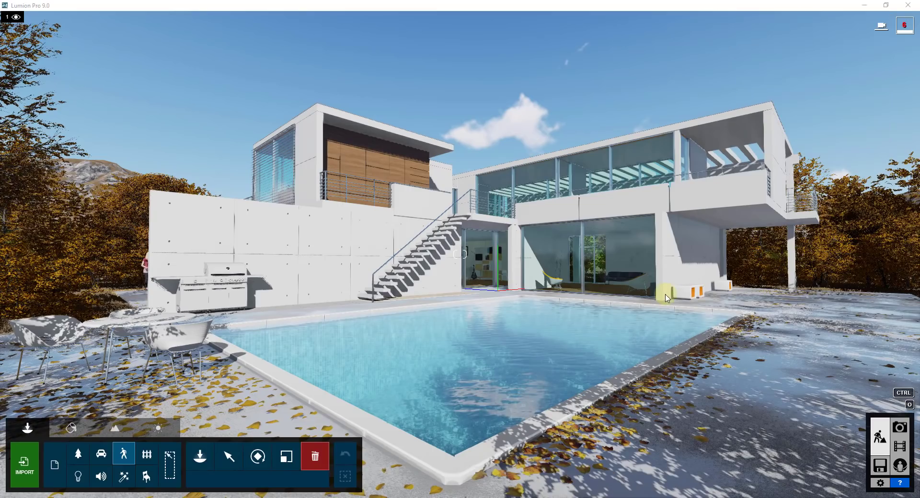
# Place a black cat from the Character Library on the paving beside the pool's far right corner.
pyautogui.click(612, 289)
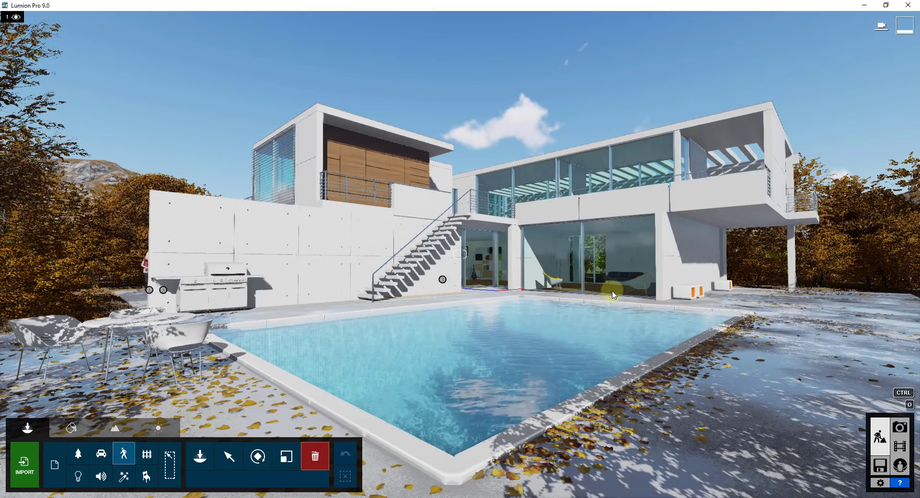
pyautogui.rightClick(607, 298)
pyautogui.moveTo(607, 298); pyautogui.dragTo(563, 308, button='right')
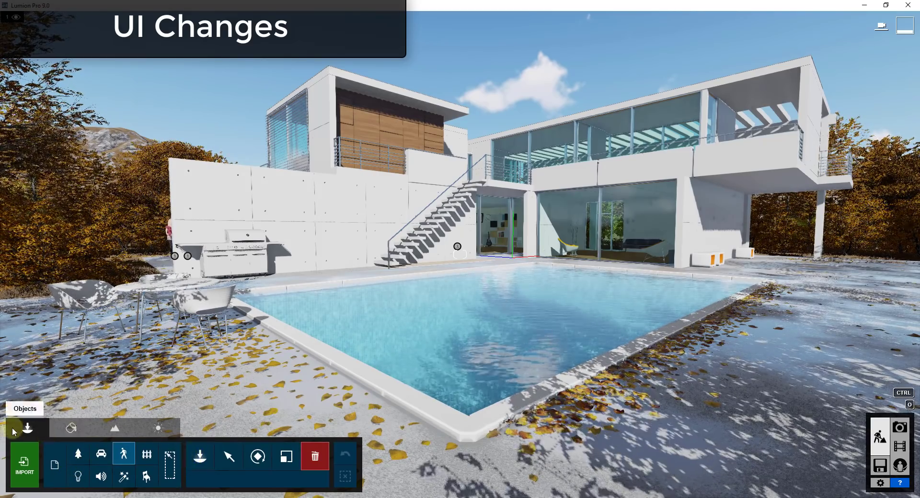
pyautogui.click(200, 458)
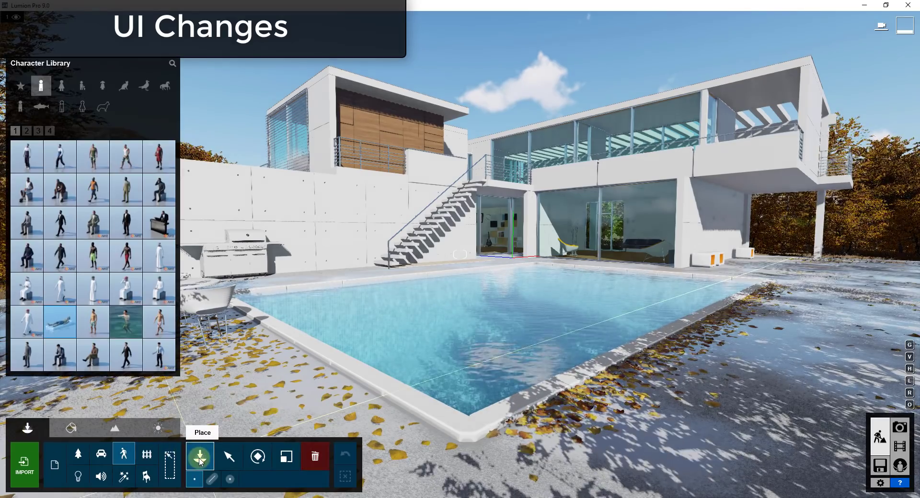
pyautogui.click(126, 90)
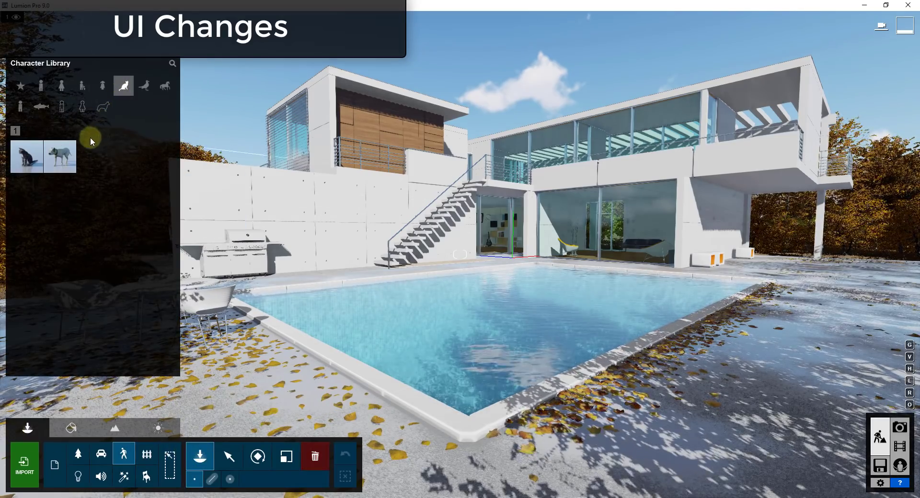
pyautogui.click(26, 156)
pyautogui.click(775, 283)
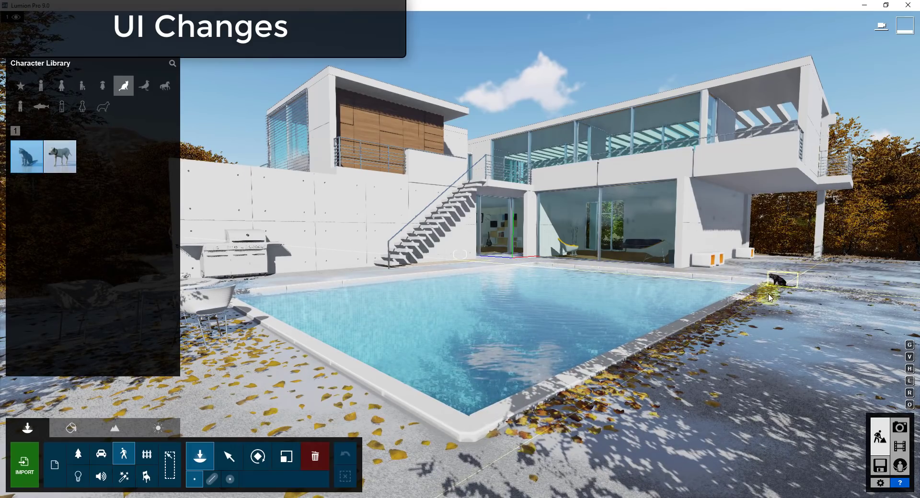
pyautogui.click(345, 476)
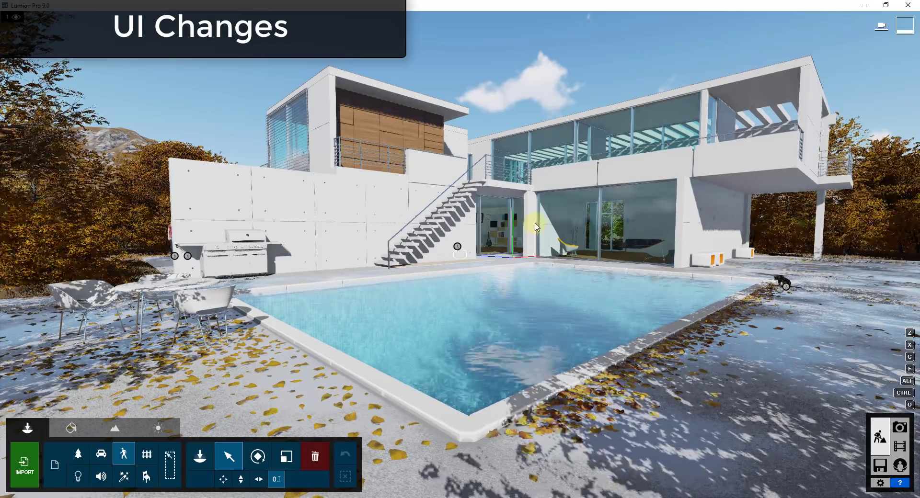
# Adjust the amount of clouds in the scene's weather settings.
pyautogui.moveTo(535, 227); pyautogui.dragTo(534, 224, button='right')
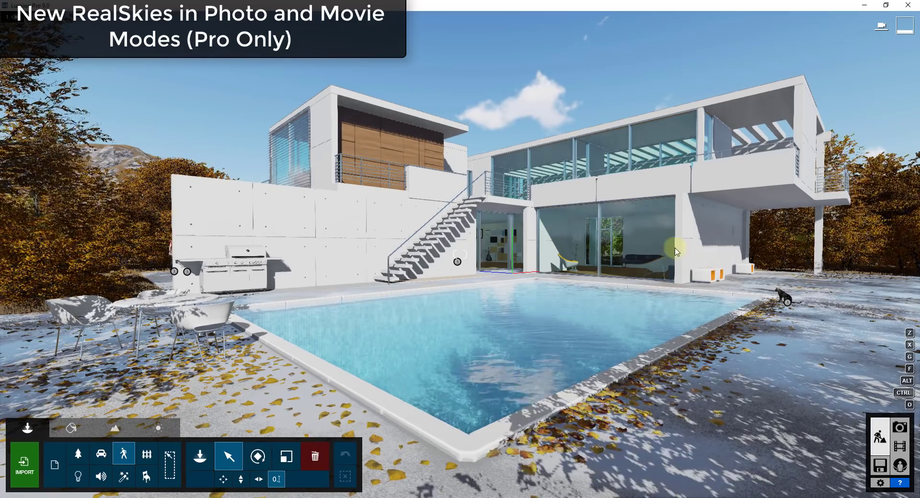
pyautogui.moveTo(697, 259); pyautogui.dragTo(648, 170, button='right')
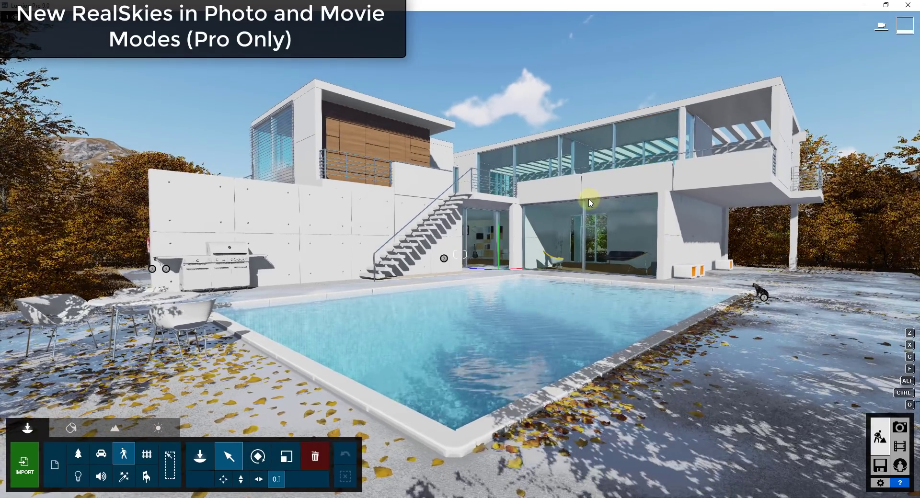
pyautogui.click(159, 429)
pyautogui.click(149, 453)
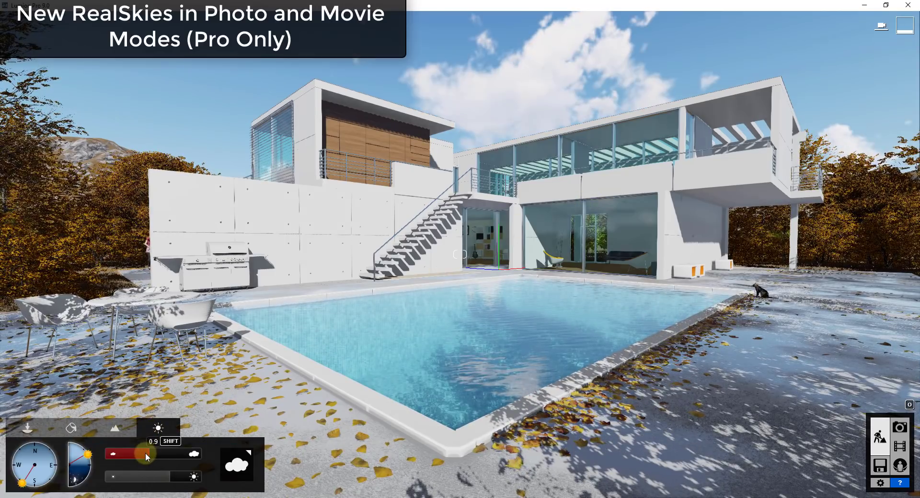
pyautogui.moveTo(145, 452); pyautogui.dragTo(143, 455)
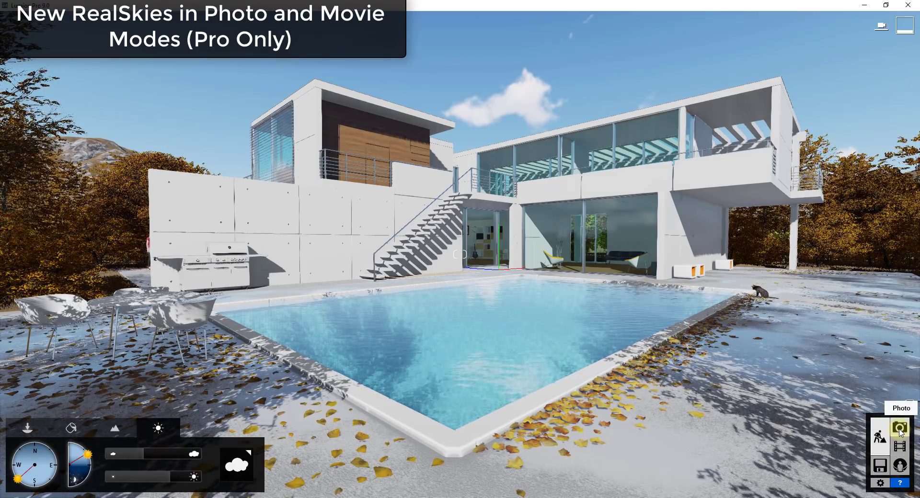
# Switch to Photo mode, add the Real Skies effect to the current photo and rotate the sky's heading.
pyautogui.click(896, 427)
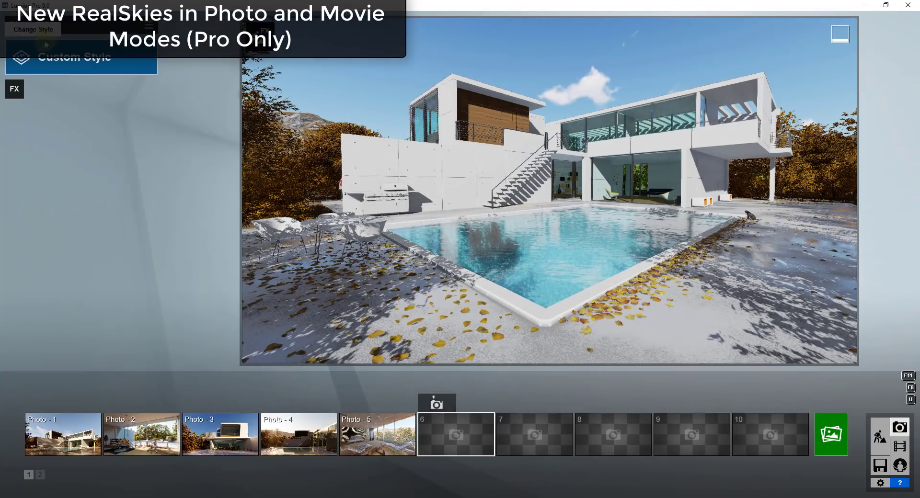
pyautogui.click(16, 95)
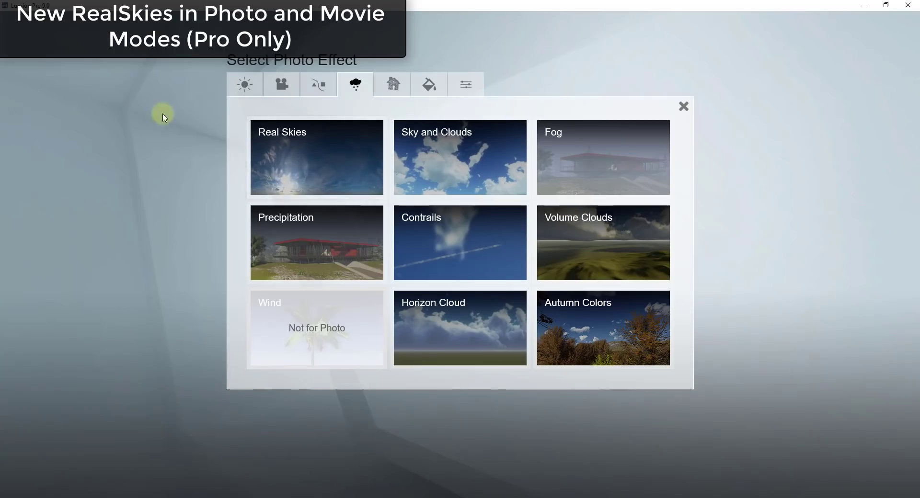
pyautogui.click(320, 147)
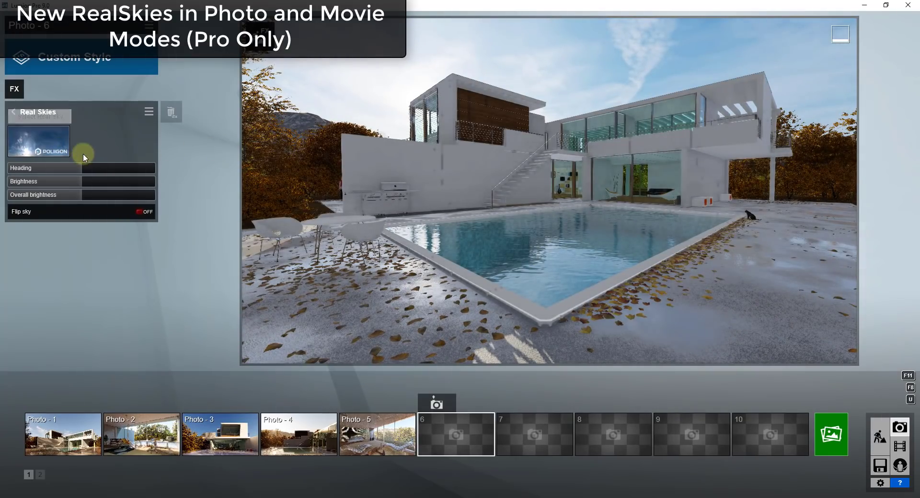
pyautogui.moveTo(83, 168); pyautogui.dragTo(105, 167)
# Try the third Overcast sky for the Real Skies effect and adjust its heading.
pyautogui.click(47, 147)
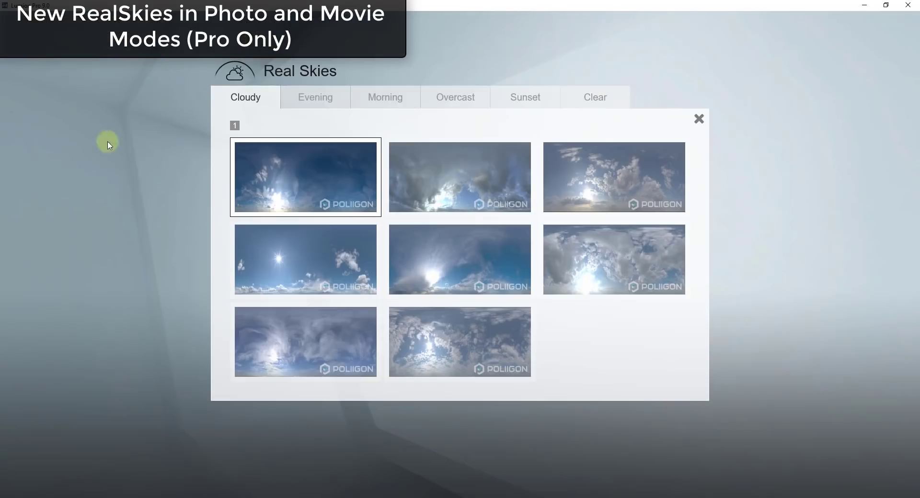
pyautogui.click(450, 100)
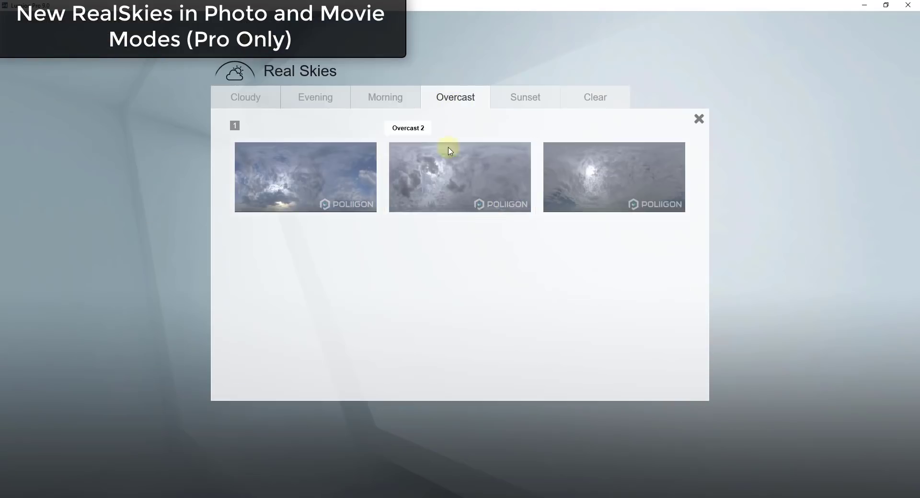
pyautogui.click(605, 176)
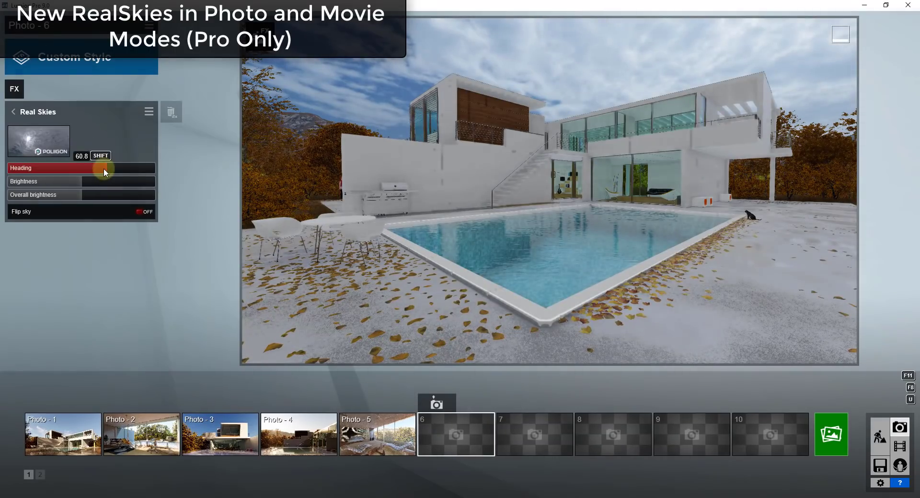
pyautogui.moveTo(104, 168); pyautogui.dragTo(107, 168)
# Try the third Sunset sky for the Real Skies effect and adjust its heading.
pyautogui.click(37, 136)
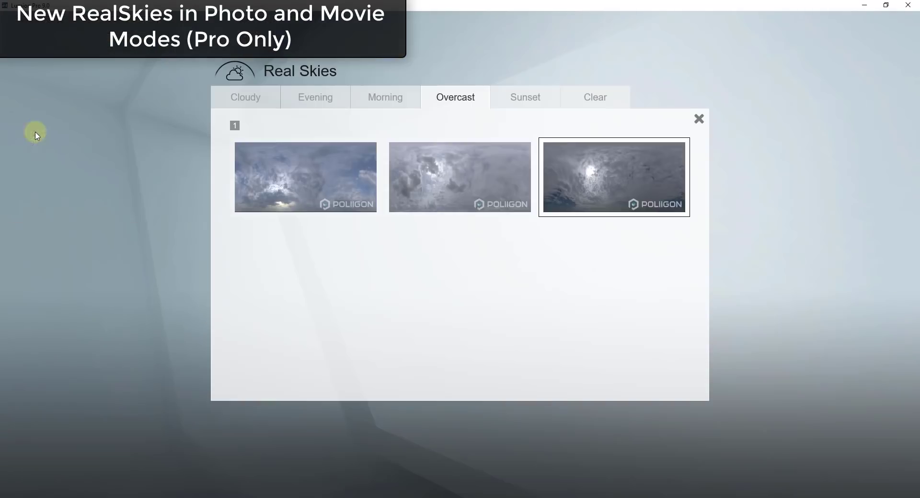
pyautogui.click(525, 98)
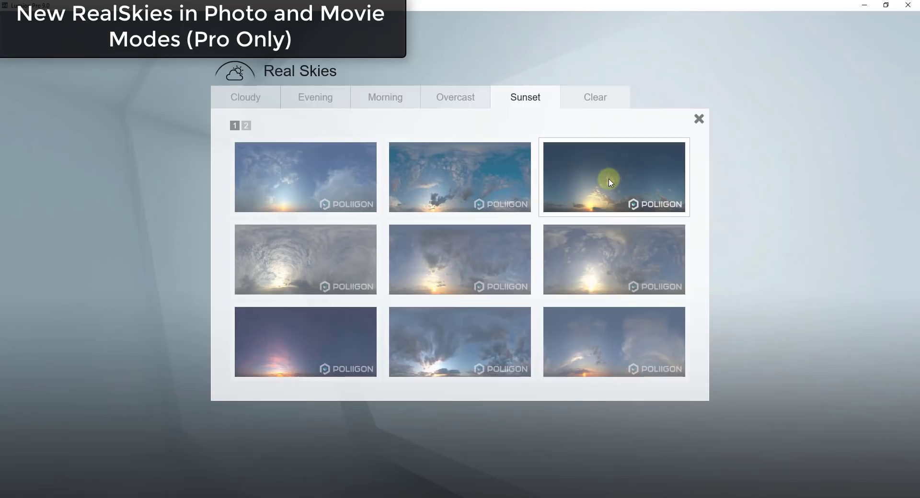
pyautogui.click(608, 179)
pyautogui.moveTo(100, 168)
pyautogui.mouseDown()
pyautogui.moveTo(125, 165)
pyautogui.moveTo(107, 169)
pyautogui.mouseUp()
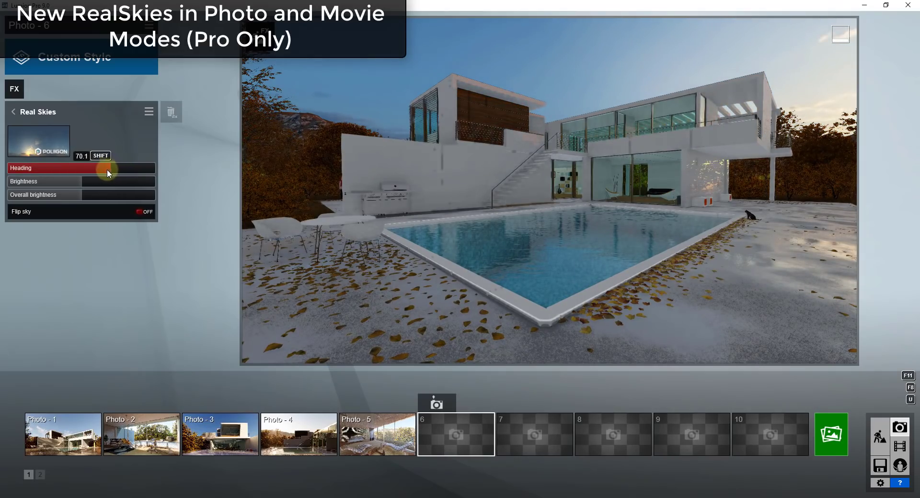
# Apply the second Morning sky to the Real Skies effect and adjust its heading.
pyautogui.click(37, 150)
pyautogui.click(386, 97)
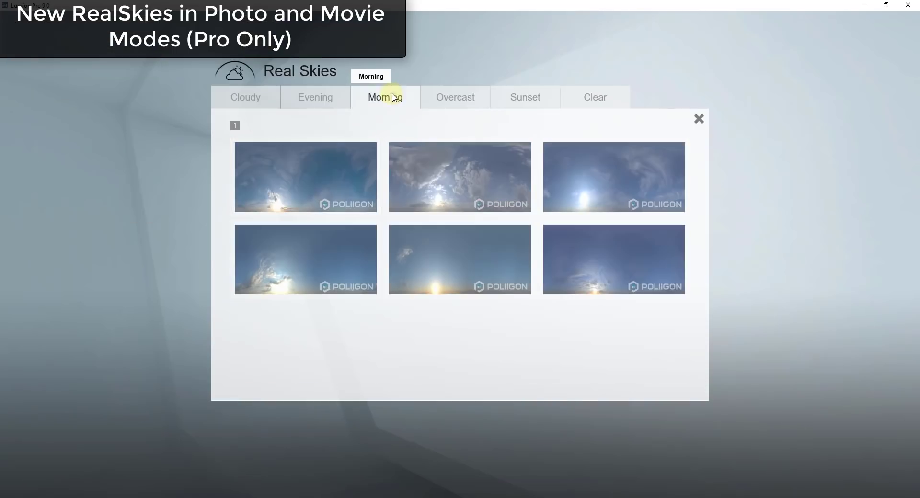
pyautogui.click(467, 177)
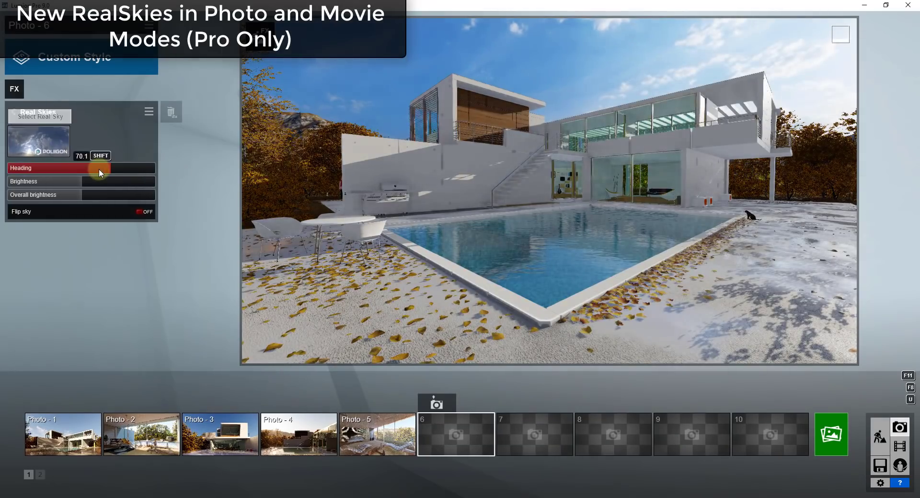
pyautogui.moveTo(101, 169); pyautogui.dragTo(108, 165)
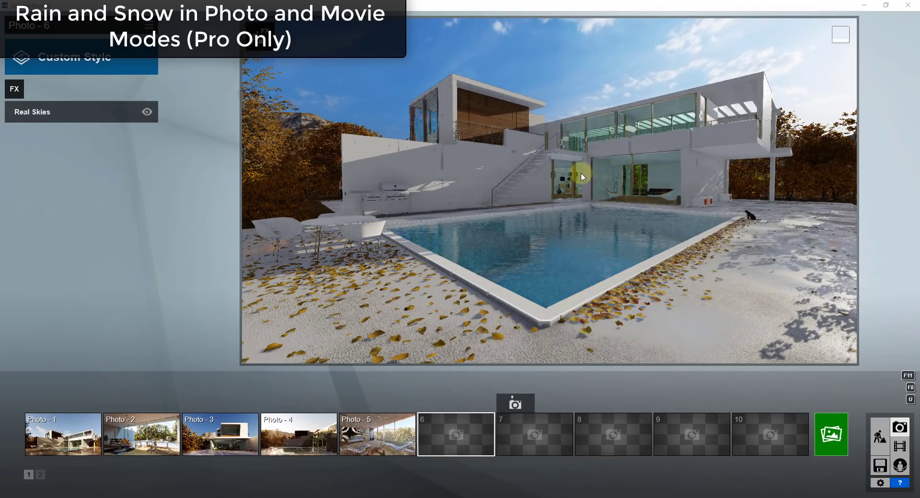
# Add the Precipitation effect to the photo and raise its Rain / Snow value to produce snow.
pyautogui.moveTo(595, 188); pyautogui.dragTo(594, 187, button='right')
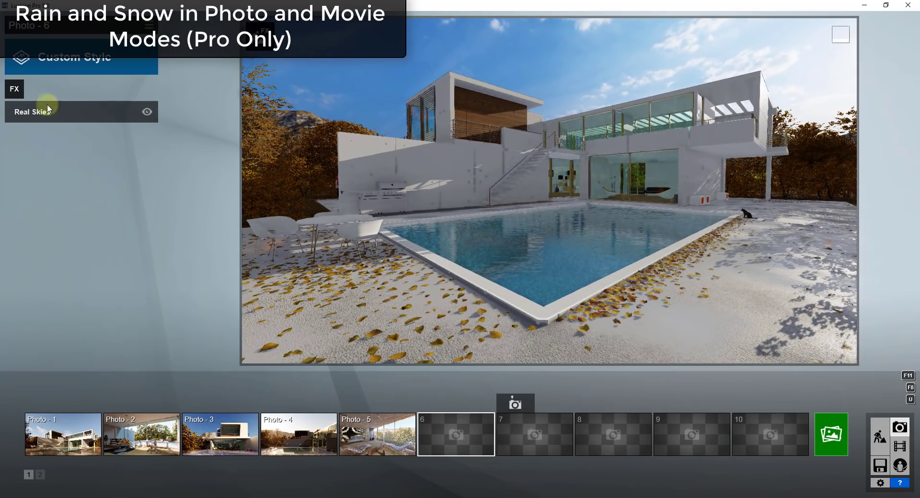
pyautogui.click(18, 91)
pyautogui.click(309, 252)
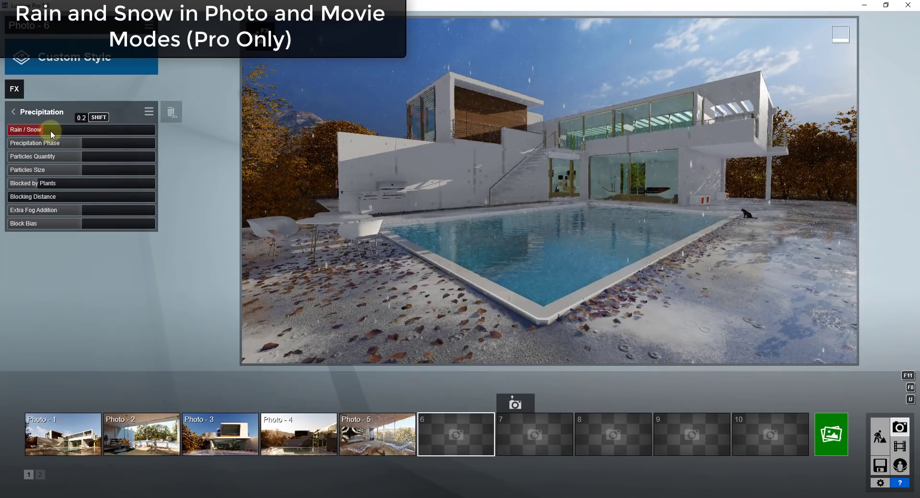
pyautogui.moveTo(54, 130)
pyautogui.mouseDown()
pyautogui.moveTo(107, 137)
pyautogui.moveTo(46, 139)
pyautogui.moveTo(106, 145)
pyautogui.moveTo(29, 140)
pyautogui.moveTo(63, 141)
pyautogui.mouseUp()
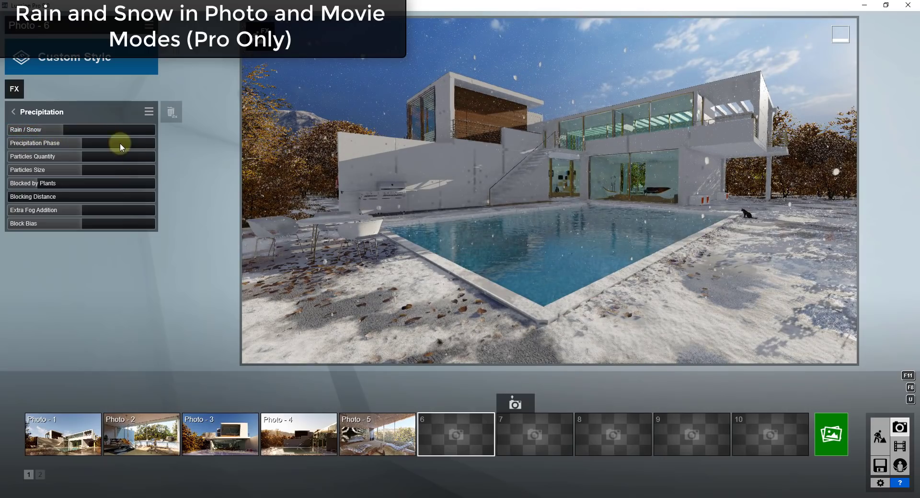
pyautogui.moveTo(75, 133); pyautogui.dragTo(128, 131)
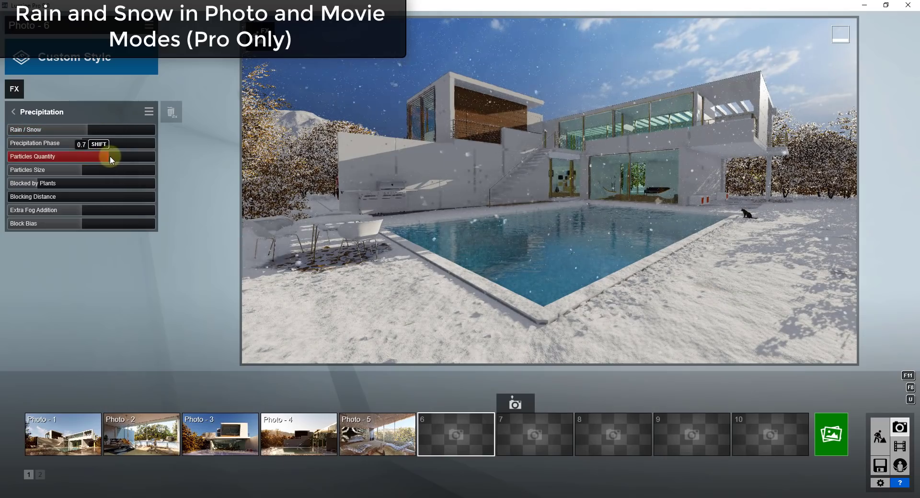
# Set the photo's Precipitation effect fully to rain and adjust its particle quantity and size.
pyautogui.moveTo(75, 156); pyautogui.dragTo(64, 156)
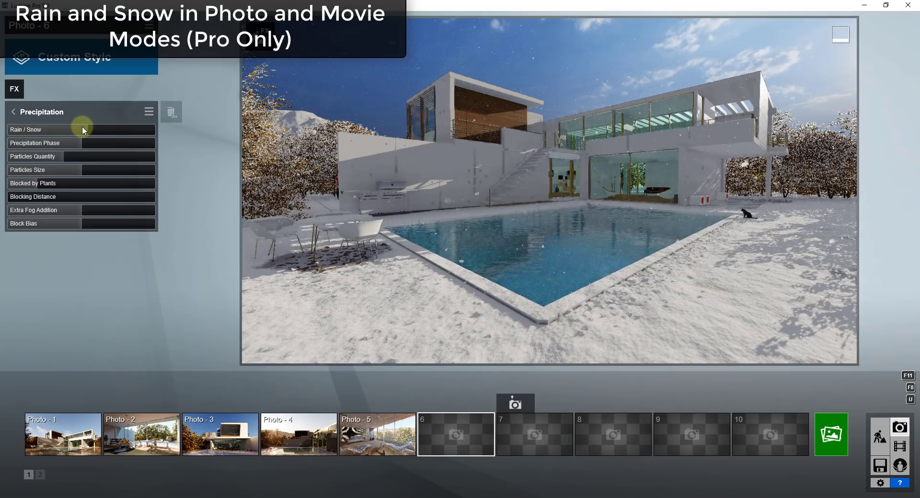
pyautogui.moveTo(82, 126); pyautogui.dragTo(2, 125)
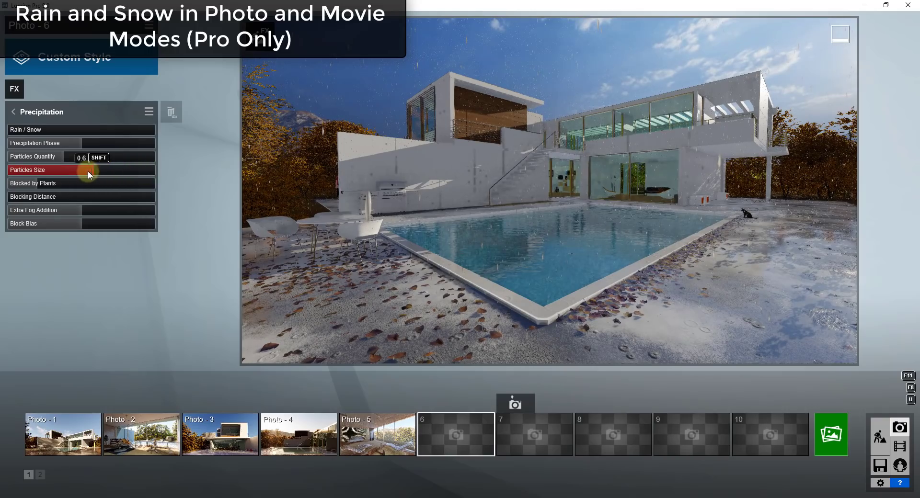
pyautogui.moveTo(85, 171); pyautogui.dragTo(82, 159)
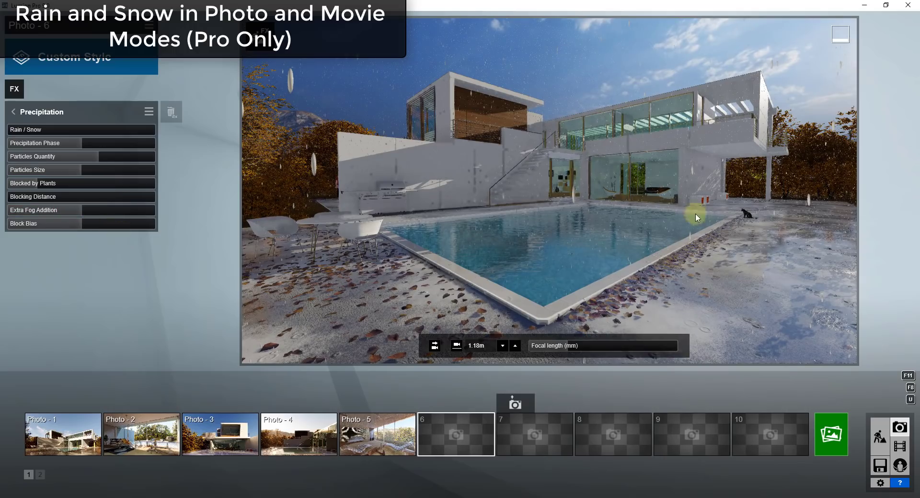
# Switch to Movie mode and preview the first Flythrough clip partway.
pyautogui.click(900, 446)
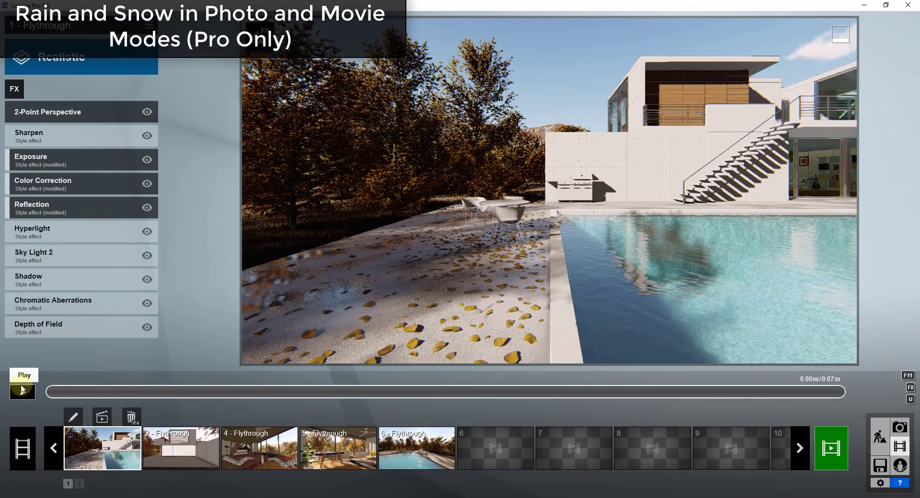
pyautogui.click(22, 390)
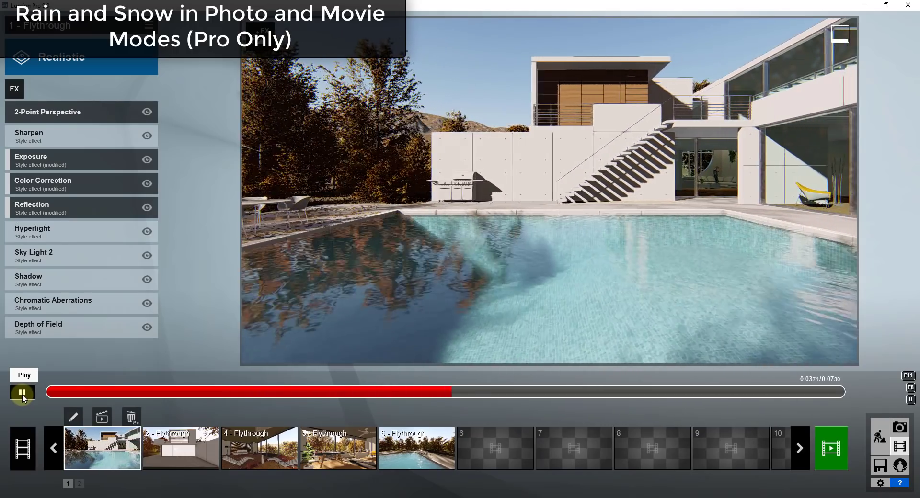
pyautogui.click(23, 395)
# Add the Precipitation effect to the first Flythrough clip with a particle size of about 0.6 and preview it.
pyautogui.click(14, 88)
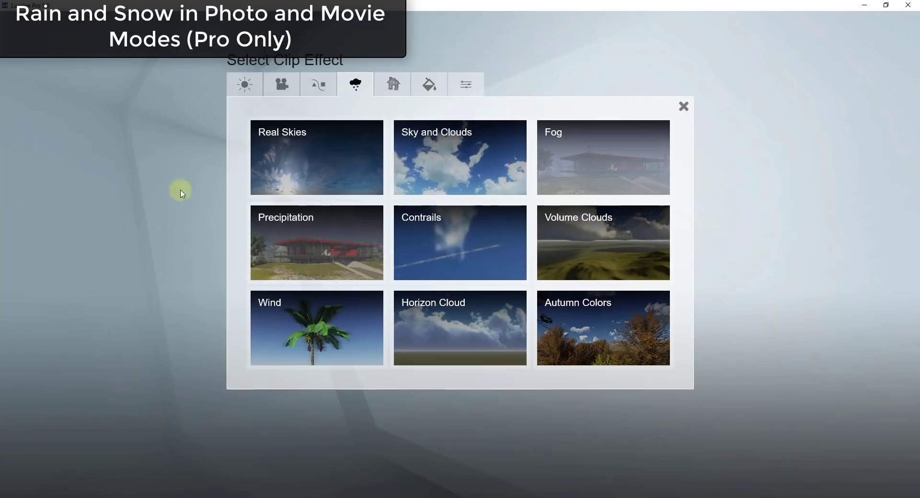
pyautogui.click(306, 240)
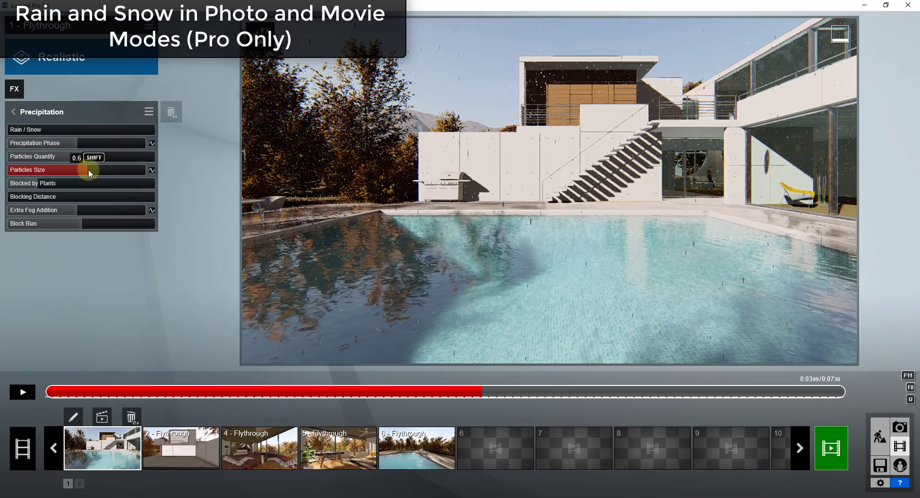
pyautogui.moveTo(88, 168); pyautogui.dragTo(90, 169)
pyautogui.click(33, 390)
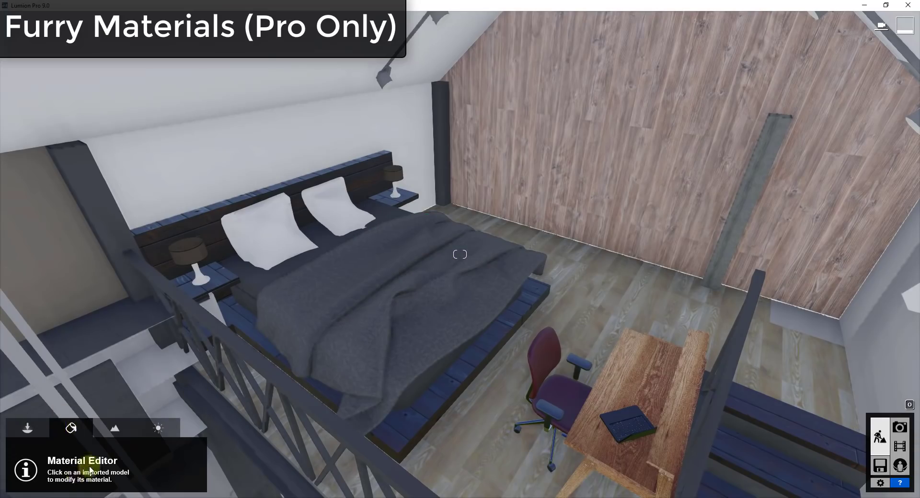
# Apply the Dark Grey Fur nature material to the bed's blanket and view it close up.
pyautogui.click(392, 278)
pyautogui.click(36, 176)
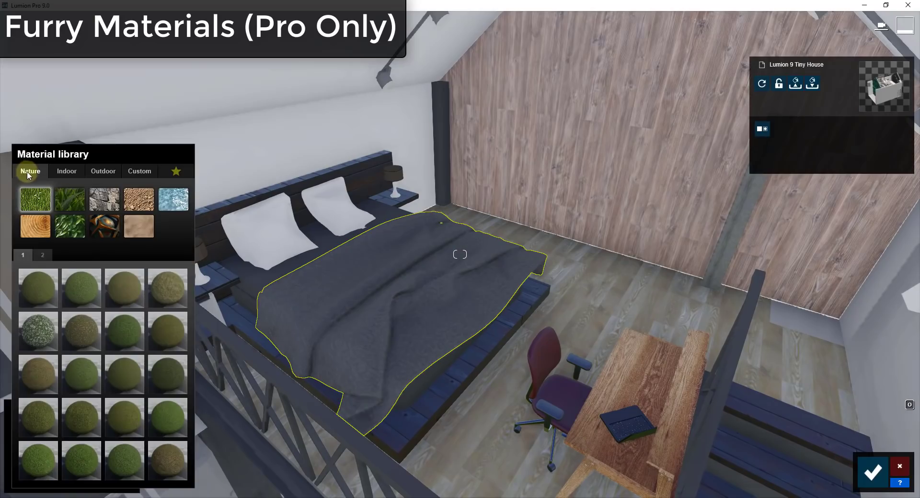
pyautogui.click(139, 226)
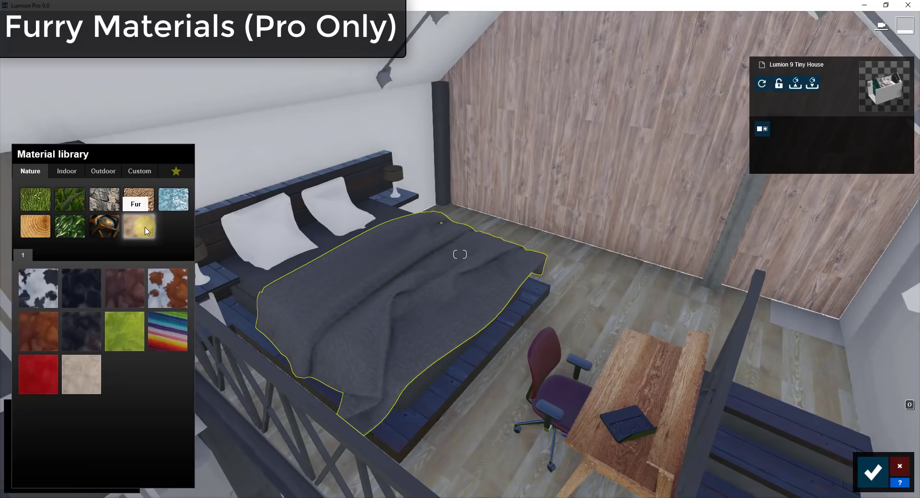
pyautogui.click(84, 330)
pyautogui.moveTo(481, 318); pyautogui.dragTo(482, 318, button='right')
pyautogui.press('w')
# Compare Brown and White Fur, Black and White Fur and Black Velvet Fur on the blanket, settling on Black and White Fur.
pyautogui.click(158, 295)
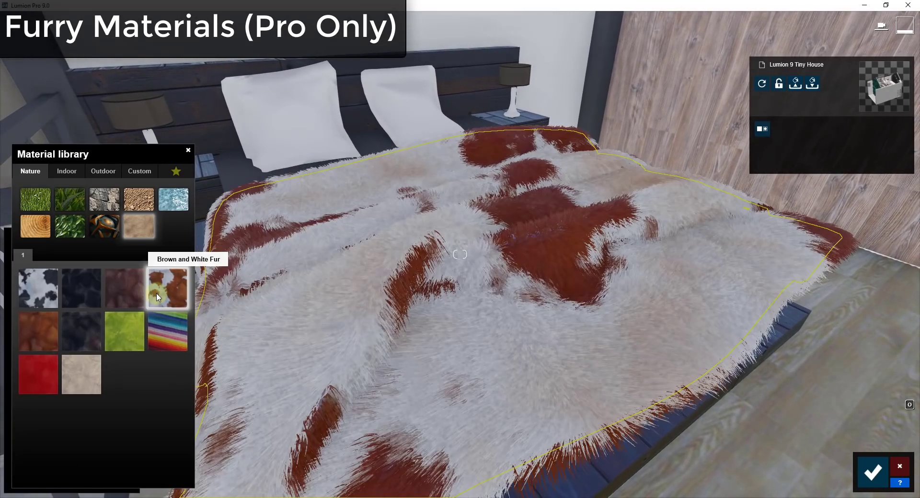
pyautogui.click(39, 293)
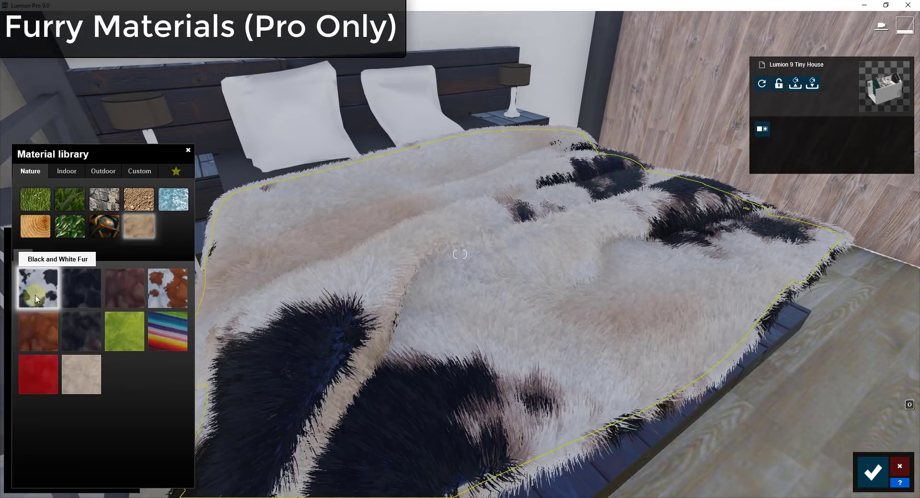
pyautogui.click(78, 297)
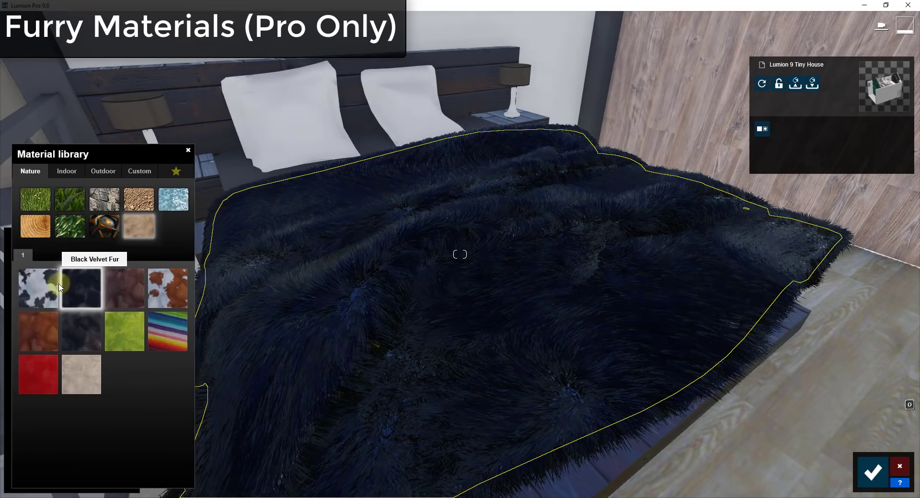
pyautogui.click(52, 286)
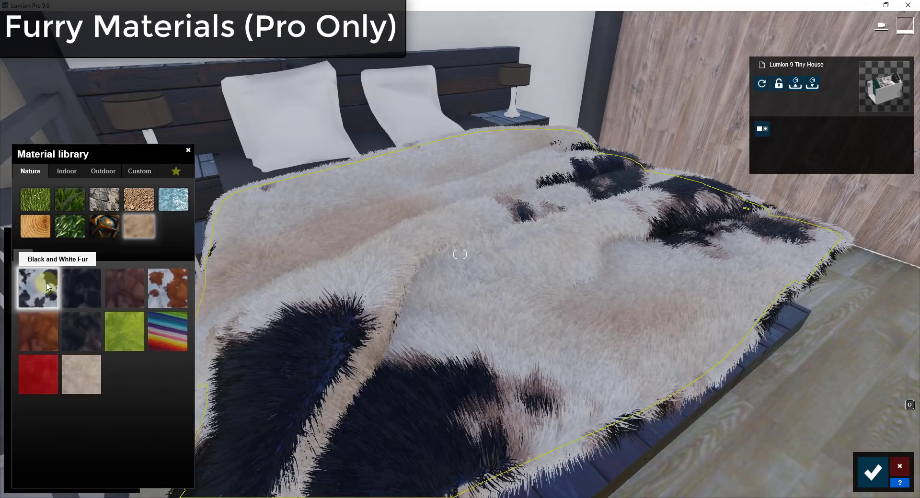
# Adjust the Black and White Fur's colorization to 0.1, reduce its fur length and map scale, and set the velvet scale to about 0.4.
pyautogui.click(47, 283)
pyautogui.click(46, 283)
pyautogui.click(45, 283)
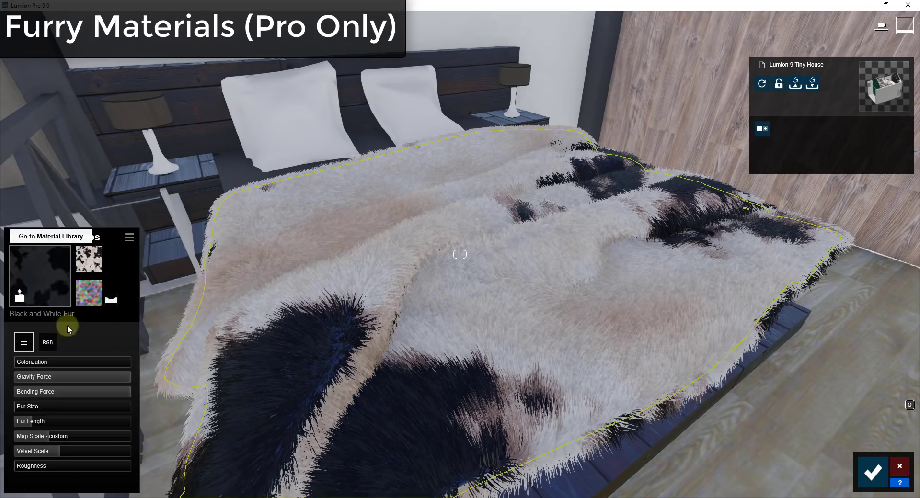
pyautogui.moveTo(31, 363)
pyautogui.mouseDown()
pyautogui.moveTo(54, 362)
pyautogui.moveTo(29, 363)
pyautogui.mouseUp()
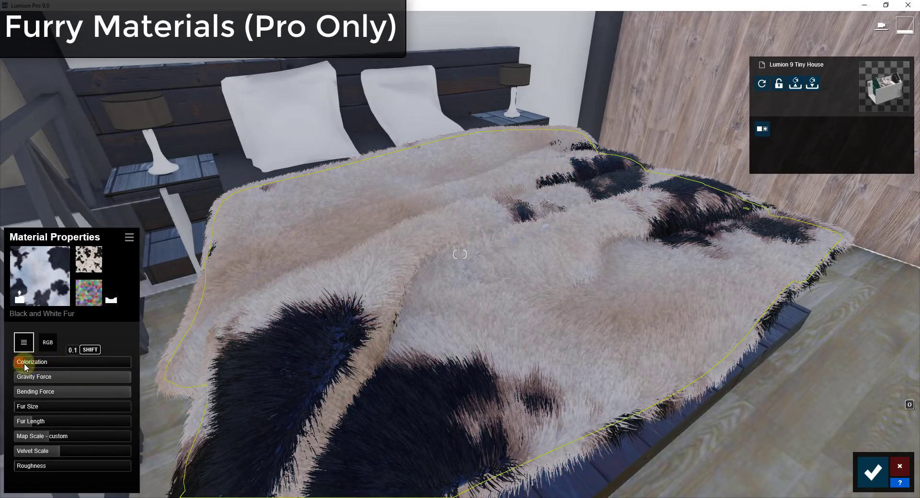
pyautogui.moveTo(39, 407); pyautogui.dragTo(35, 437)
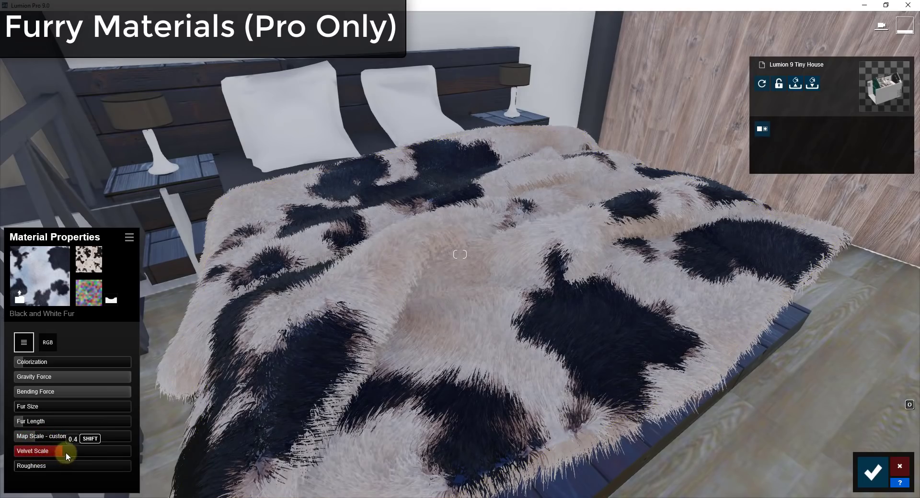
pyautogui.moveTo(72, 454); pyautogui.dragTo(64, 451)
pyautogui.press('s')
pyautogui.moveTo(606, 252); pyautogui.dragTo(596, 256, button='right')
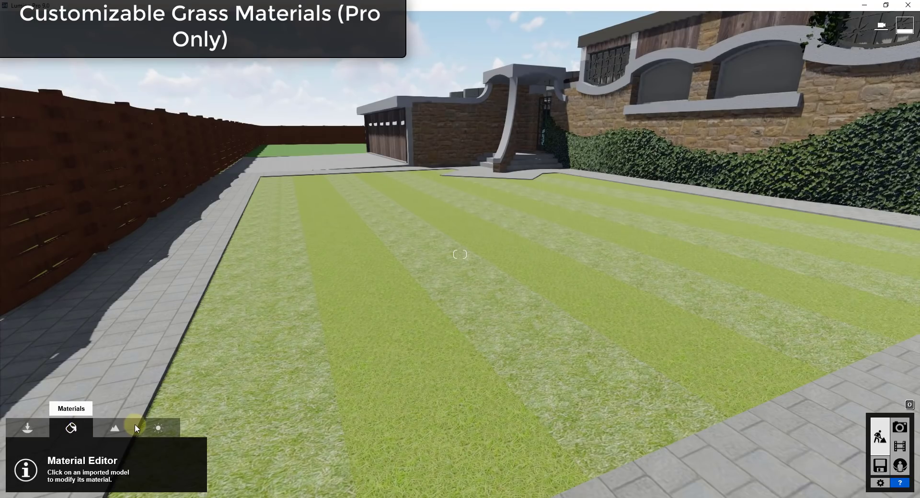
# Apply a tall wild 3D grass material to the front lawn's Vegetation Grass stripes.
pyautogui.click(118, 427)
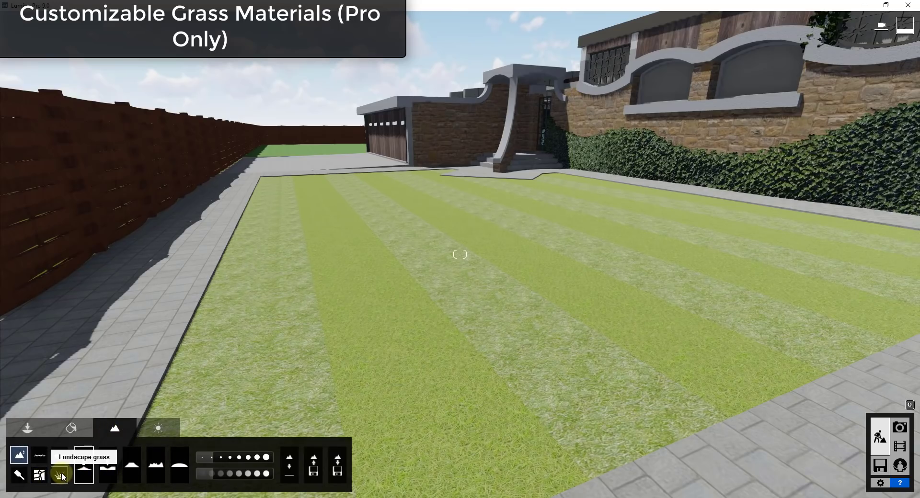
pyautogui.click(71, 428)
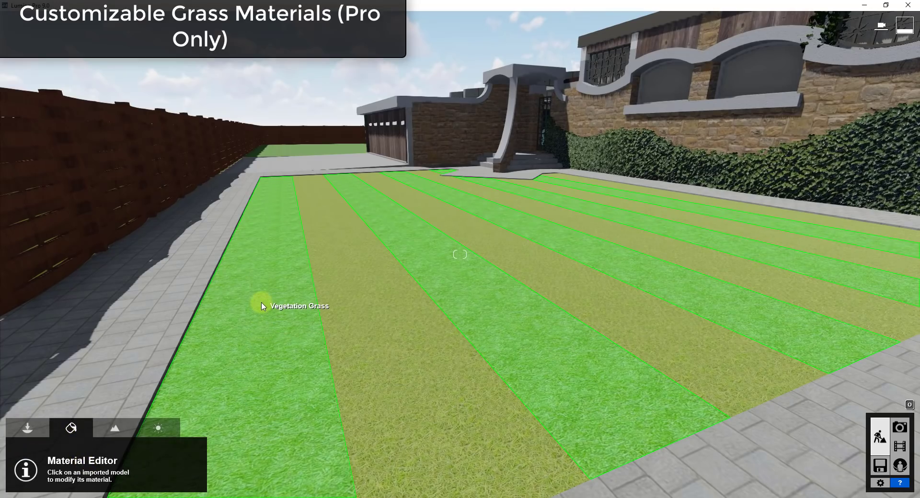
pyautogui.click(321, 364)
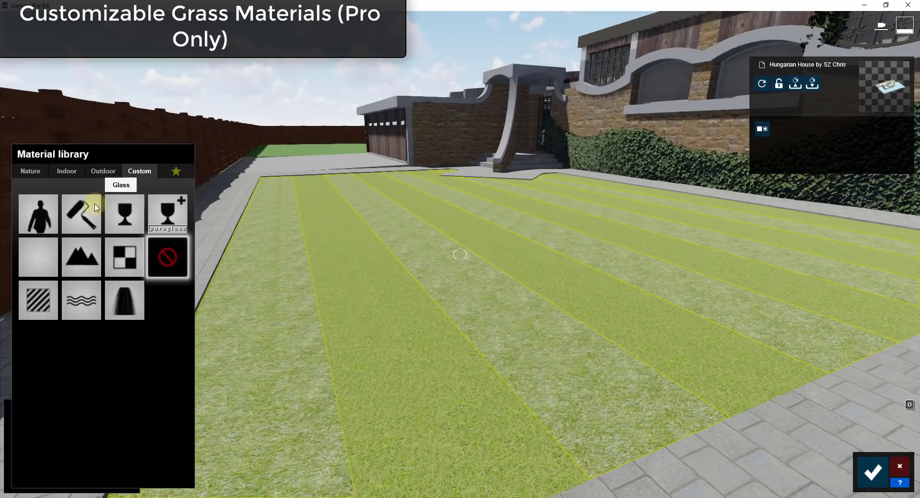
pyautogui.click(36, 170)
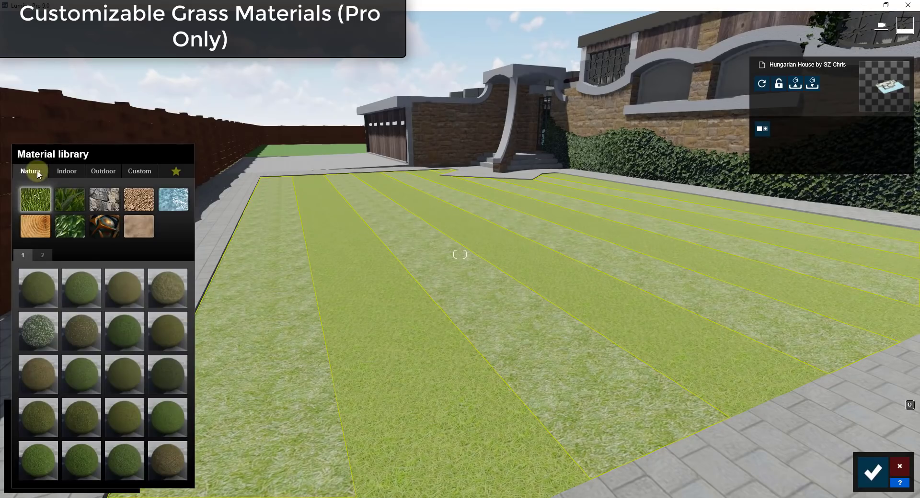
pyautogui.click(69, 199)
pyautogui.click(76, 291)
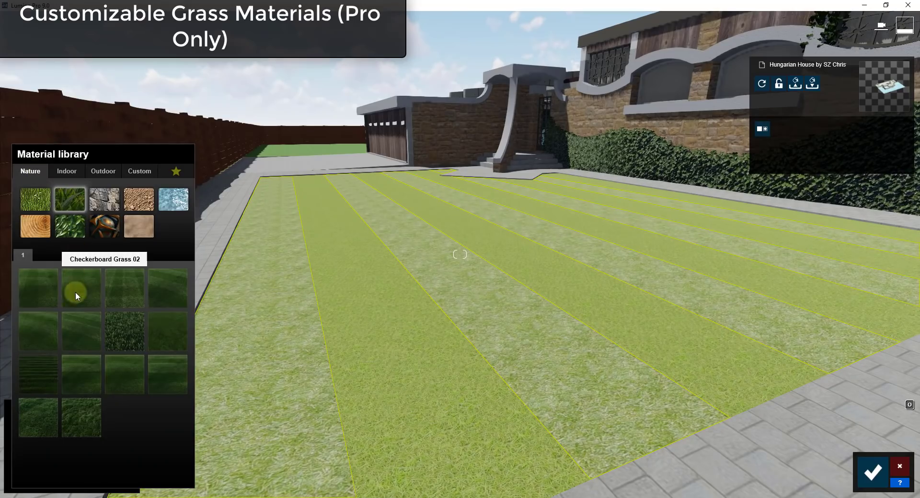
pyautogui.click(72, 420)
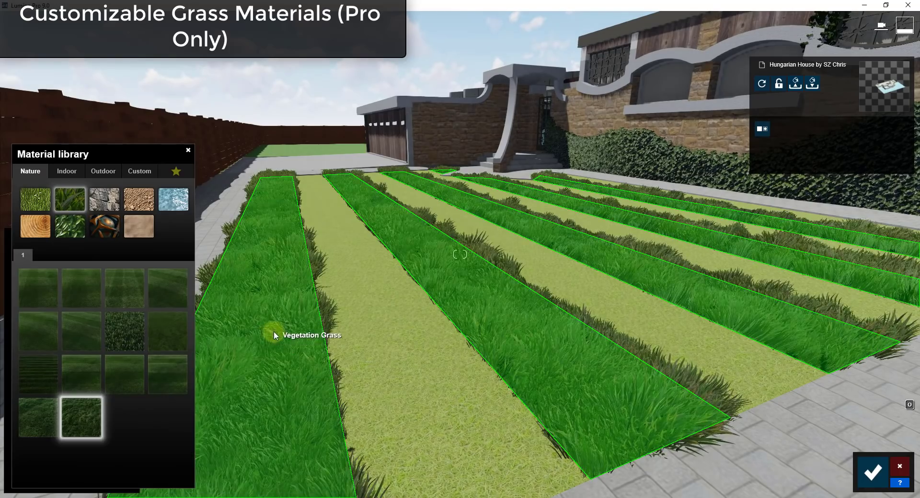
# Try Wild Grass 01 on the selected lawn stripes and replace it with Row Grass 02.
pyautogui.click(89, 407)
pyautogui.click(38, 410)
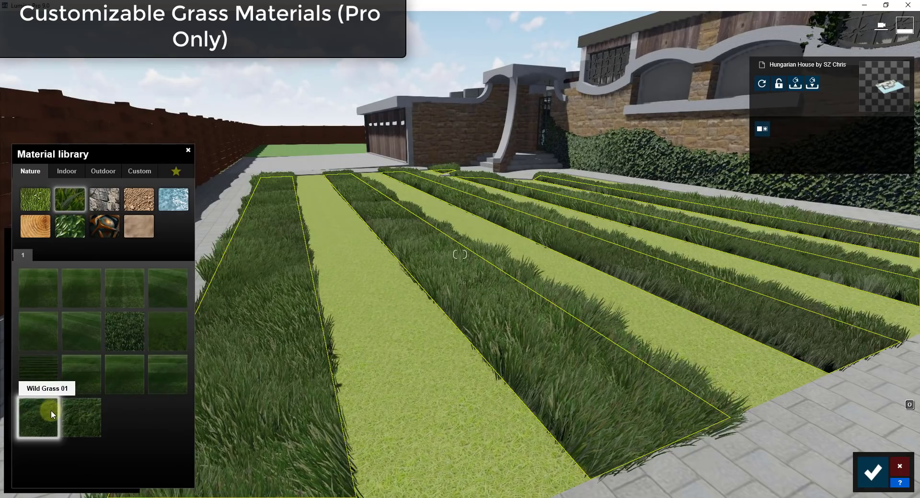
pyautogui.click(125, 376)
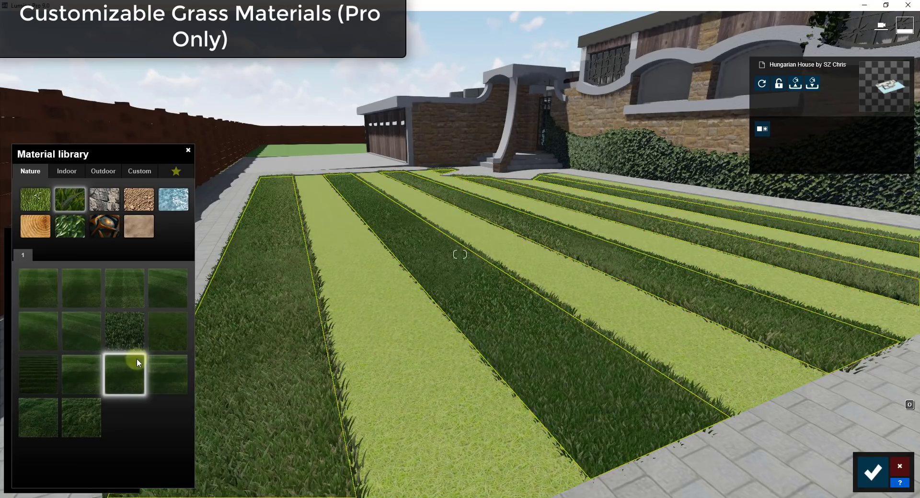
# Lower the Row Grass 02 material's bending force, map scale and roughness, and slightly increase its grass size.
pyautogui.click(125, 372)
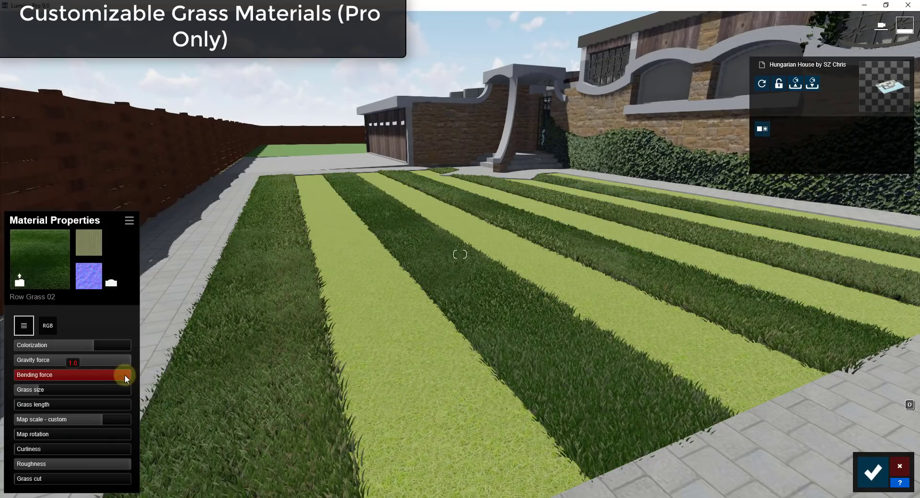
pyautogui.moveTo(78, 377); pyautogui.dragTo(4, 406)
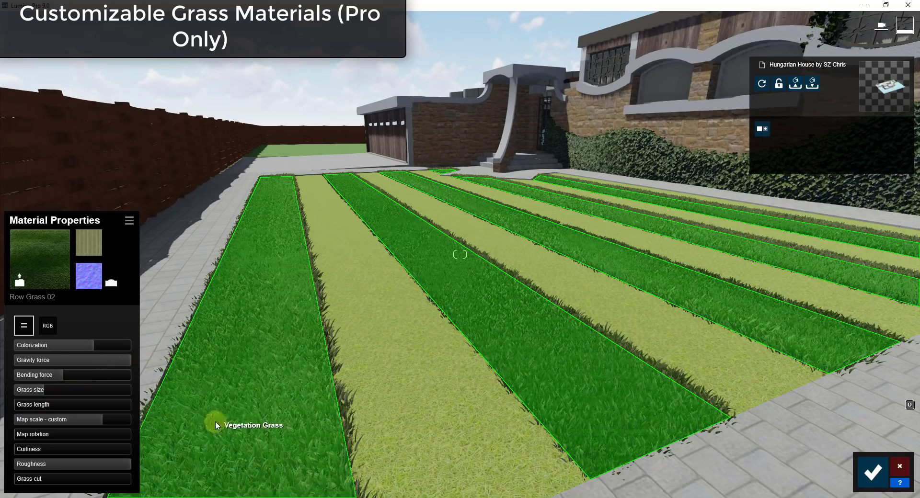
pyautogui.moveTo(58, 420); pyautogui.dragTo(78, 416)
pyautogui.moveTo(88, 464); pyautogui.dragTo(56, 467)
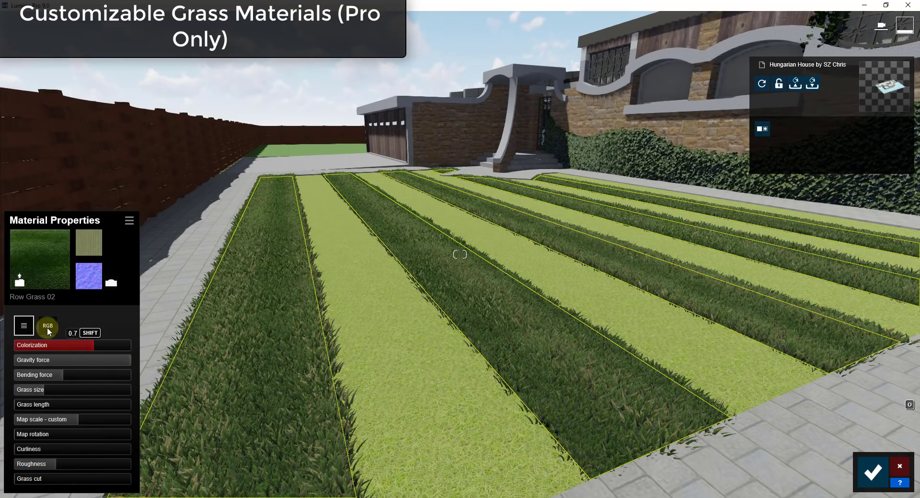
# Try Row Grass 03 and a short grass on the remaining lawn stripes, and apply the Row Grass 01 3D grass material.
pyautogui.click(389, 318)
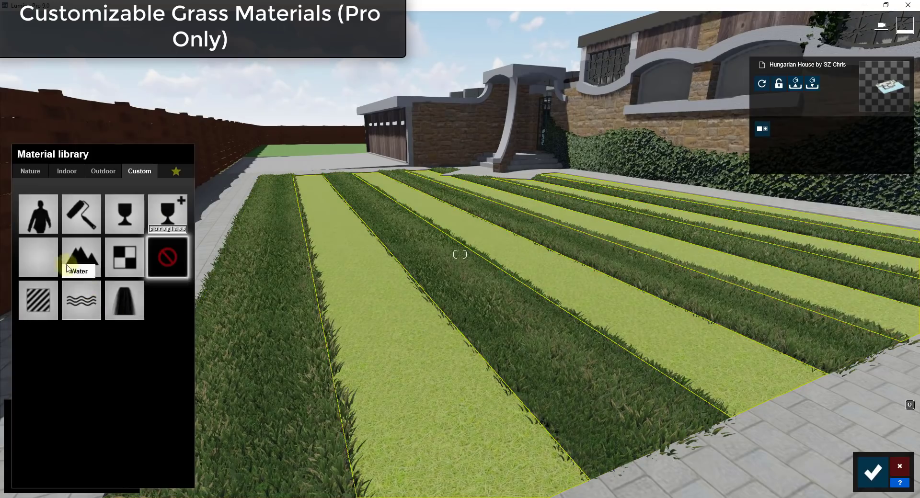
pyautogui.click(30, 171)
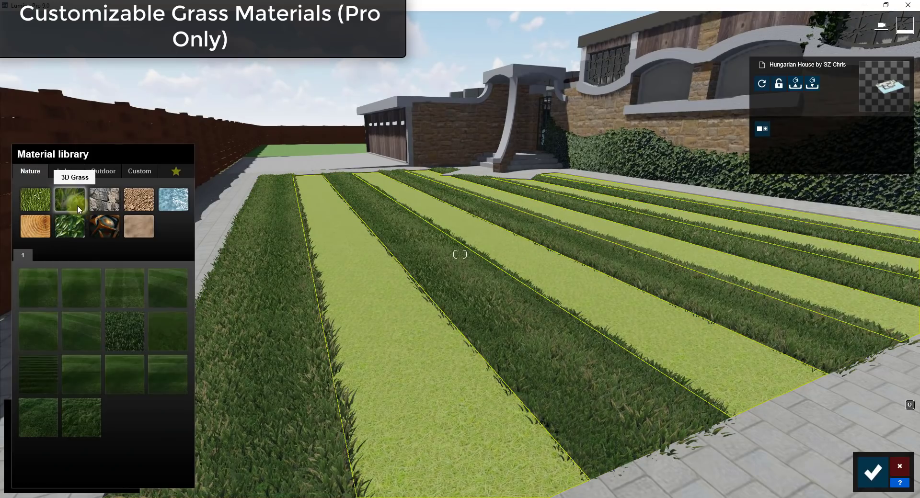
pyautogui.click(130, 372)
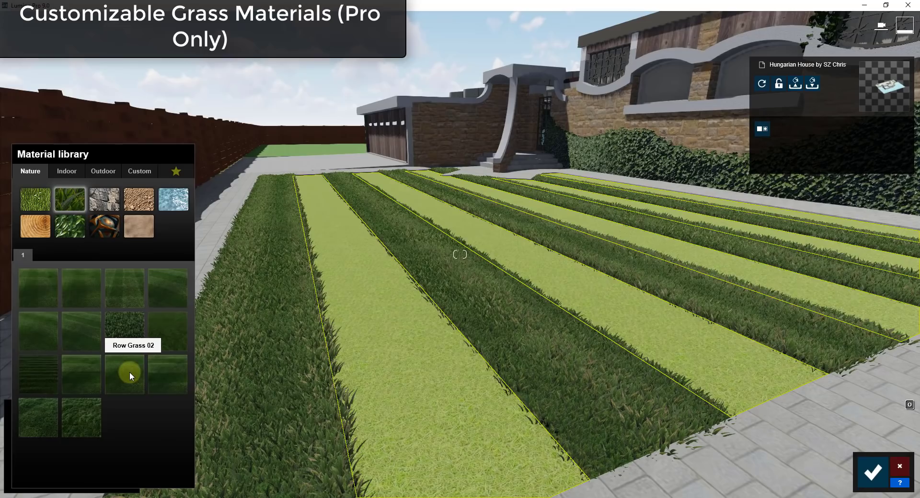
pyautogui.click(163, 375)
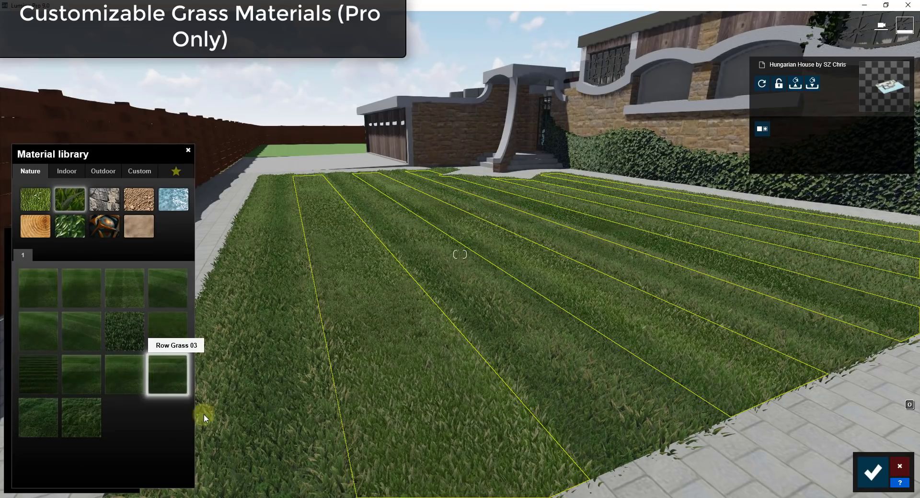
pyautogui.click(165, 332)
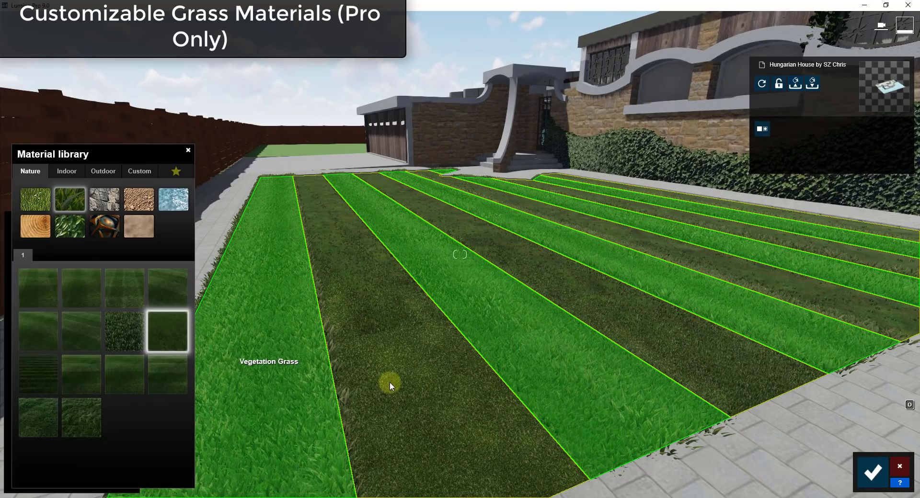
pyautogui.click(389, 382)
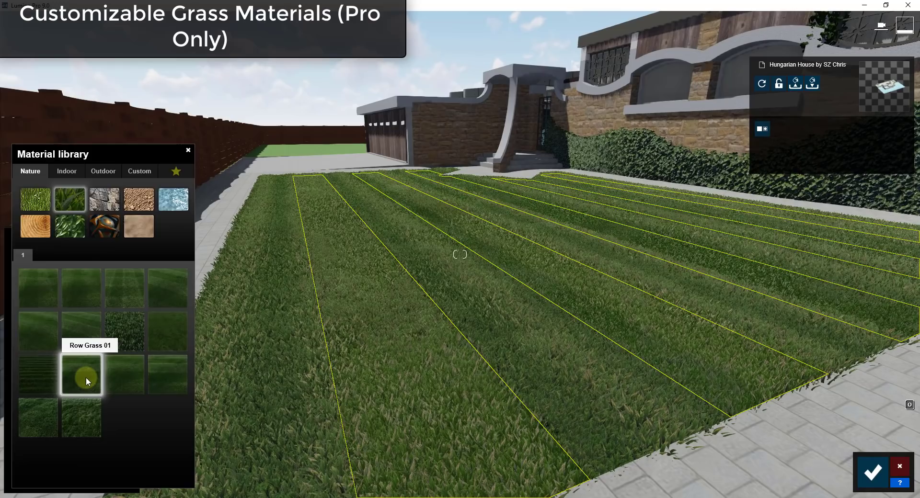
# Brighten the Row Grass 01 material's colour so its stripes contrast with the darker neighbouring ones.
pyautogui.click(85, 377)
pyautogui.click(47, 327)
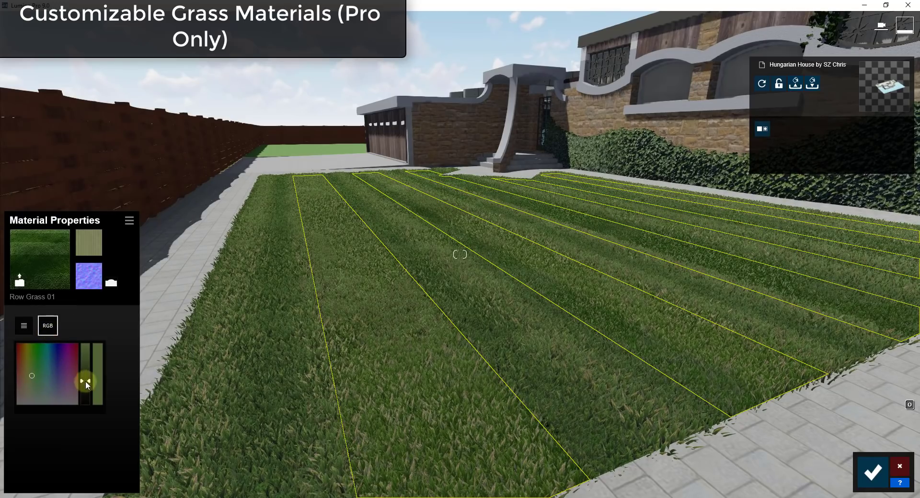
pyautogui.moveTo(91, 369); pyautogui.dragTo(91, 365)
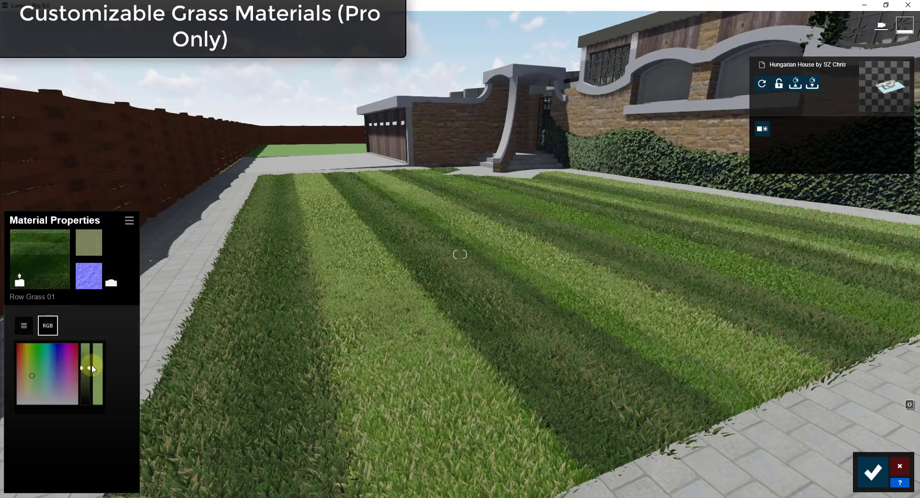
# Apply the Checkerboard Grass 03 3D grass material to the plain lawn between the stone wall and the wooden fence.
pyautogui.moveTo(308, 363); pyautogui.dragTo(460, 302, button='right')
pyautogui.press('w')
pyautogui.press('s')
pyautogui.click(485, 323)
pyautogui.click(26, 172)
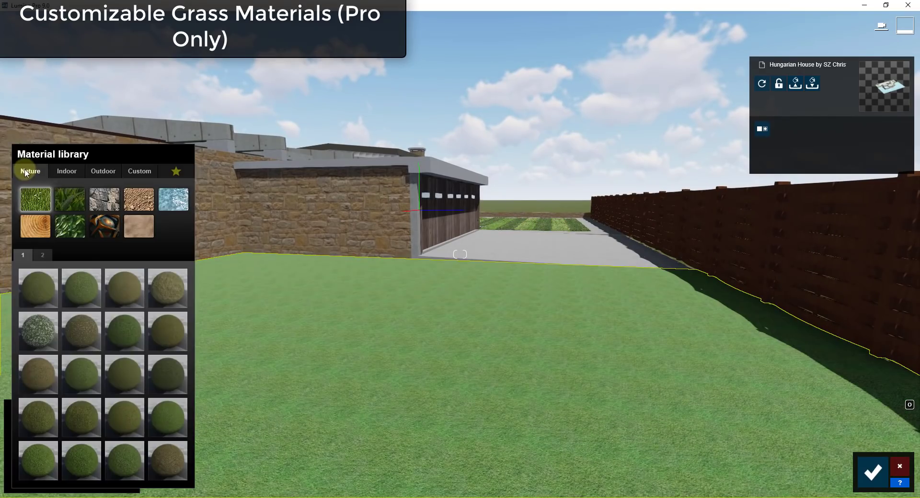
pyautogui.click(69, 199)
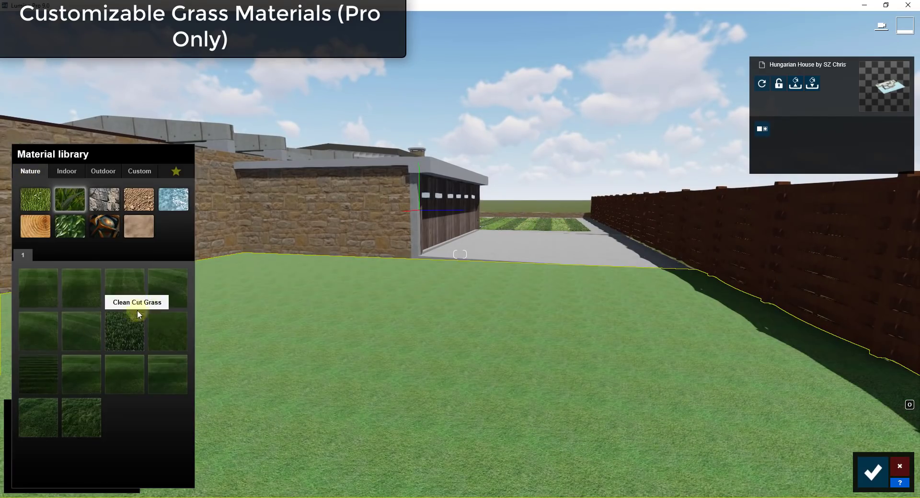
pyautogui.click(133, 283)
pyautogui.moveTo(612, 361); pyautogui.dragTo(616, 339, button='right')
pyautogui.press('s')
pyautogui.press('w')
# Replace that lawn's material with Circular Grass 01, reduce its map scale and set its map rotation to about 0.4.
pyautogui.click(174, 284)
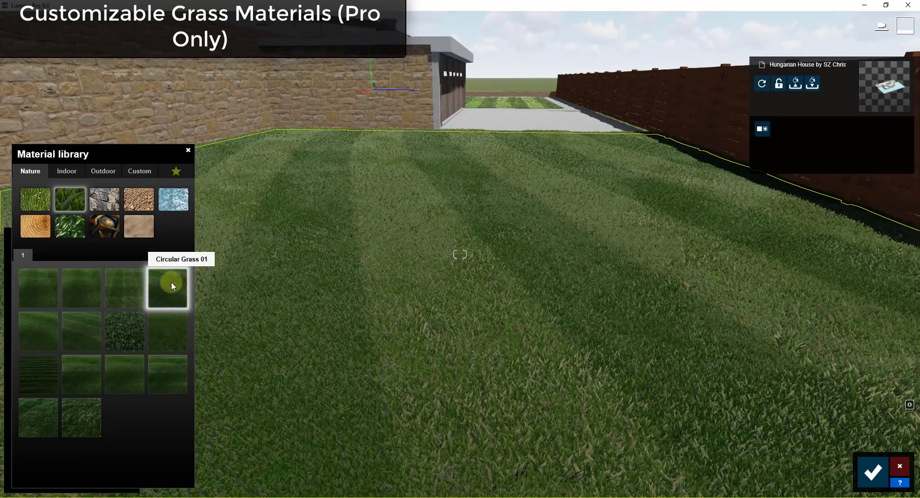
pyautogui.click(171, 282)
pyautogui.click(24, 326)
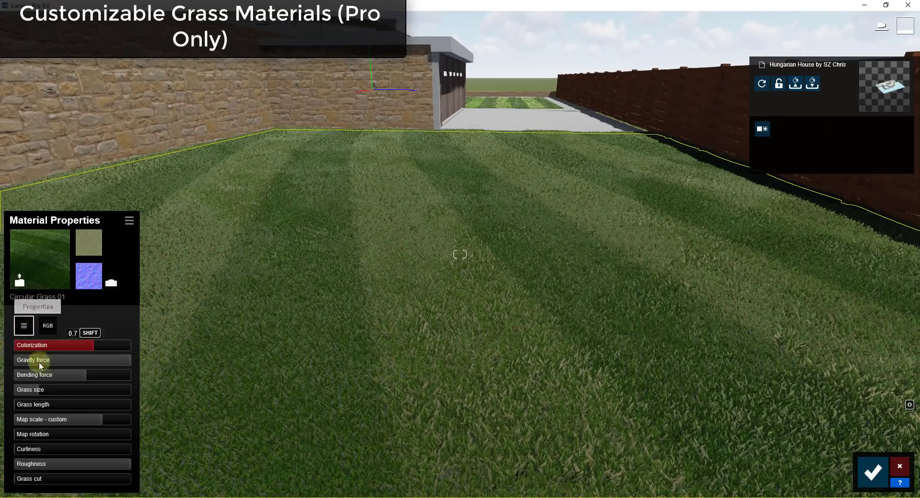
pyautogui.click(80, 422)
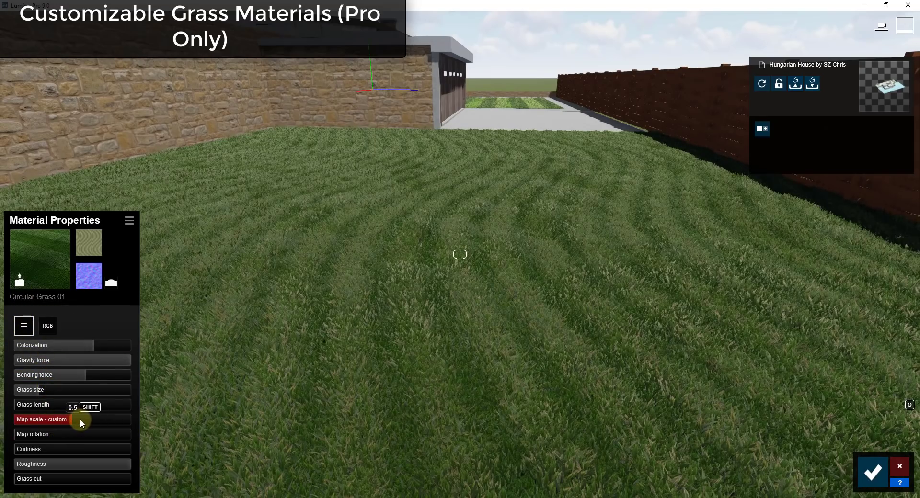
pyautogui.moveTo(79, 419); pyautogui.dragTo(85, 419)
pyautogui.click(59, 435)
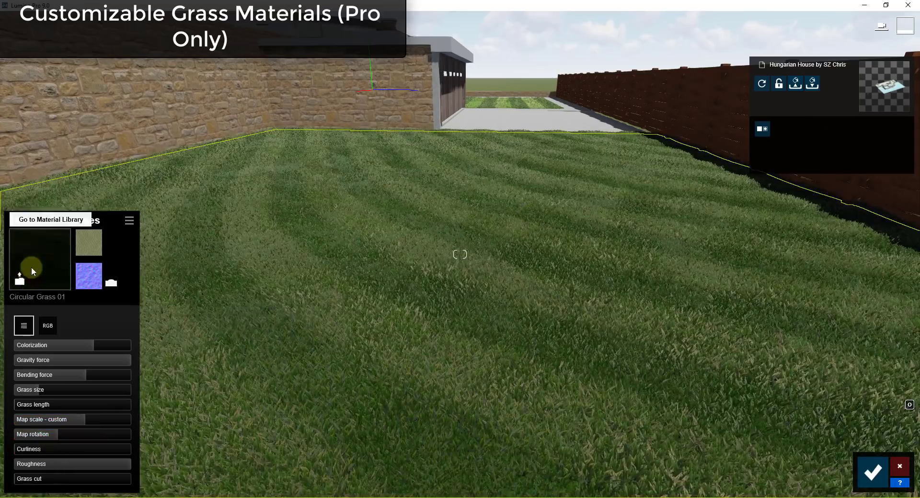
# Replace the lawn's material between the stone wall and the wooden fence with Row Grass 03 and save the material changes.
pyautogui.click(31, 266)
pyautogui.click(125, 287)
pyautogui.click(167, 374)
pyautogui.click(872, 472)
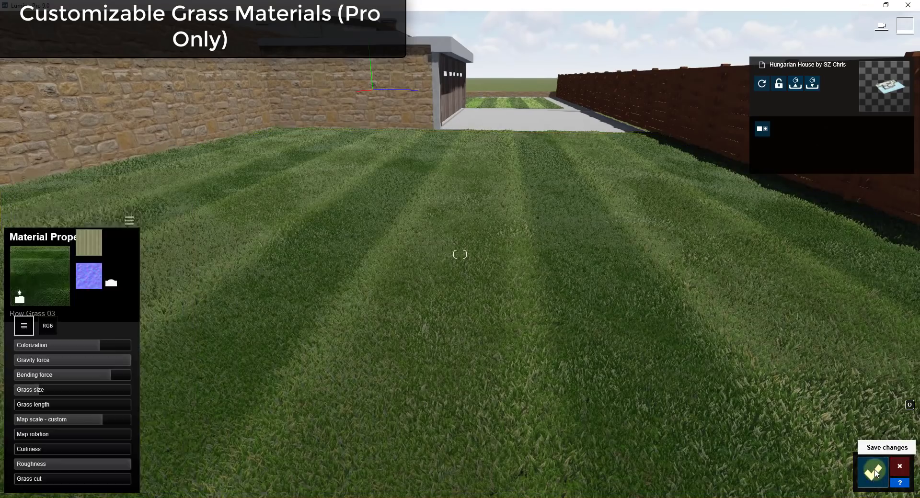
pyautogui.click(873, 471)
pyautogui.press('e')
pyautogui.moveTo(650, 231)
pyautogui.mouseDown(button='right')
pyautogui.moveTo(657, 224)
pyautogui.moveTo(648, 232)
pyautogui.moveTo(658, 237)
pyautogui.mouseUp(button='right')
pyautogui.press('w')
pyautogui.press('d')
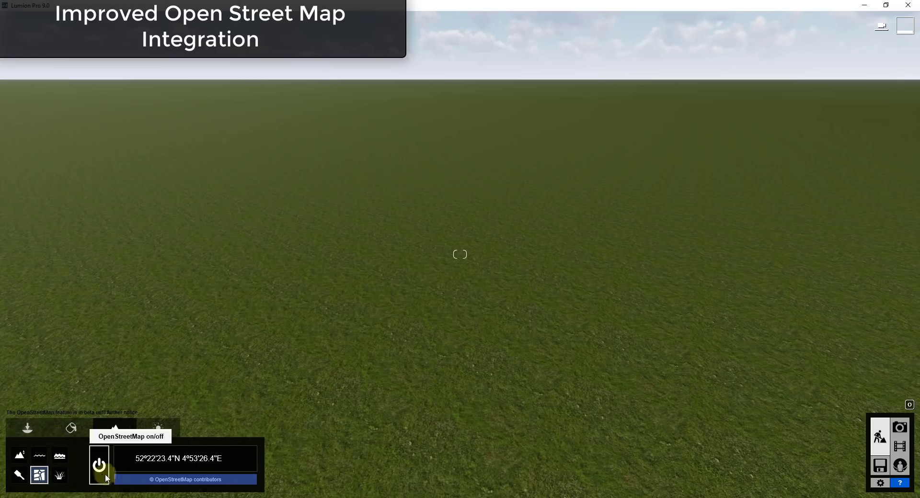
# Search the OpenStreetMap location map for "denver", pick Denver, Colorado, centre the map on the downtown area and download its data.
pyautogui.click(201, 462)
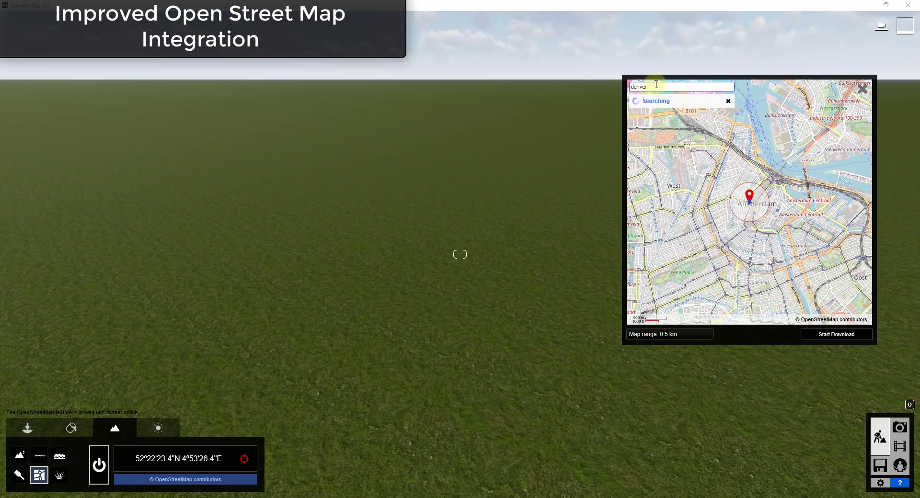
pyautogui.click(683, 113)
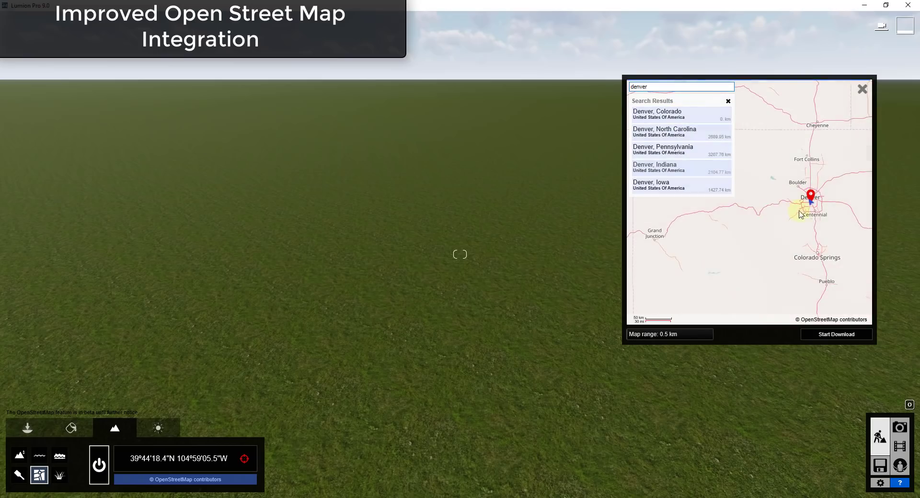
pyautogui.moveTo(815, 245); pyautogui.dragTo(874, 216)
pyautogui.moveTo(789, 205); pyautogui.dragTo(709, 209)
pyautogui.click(834, 335)
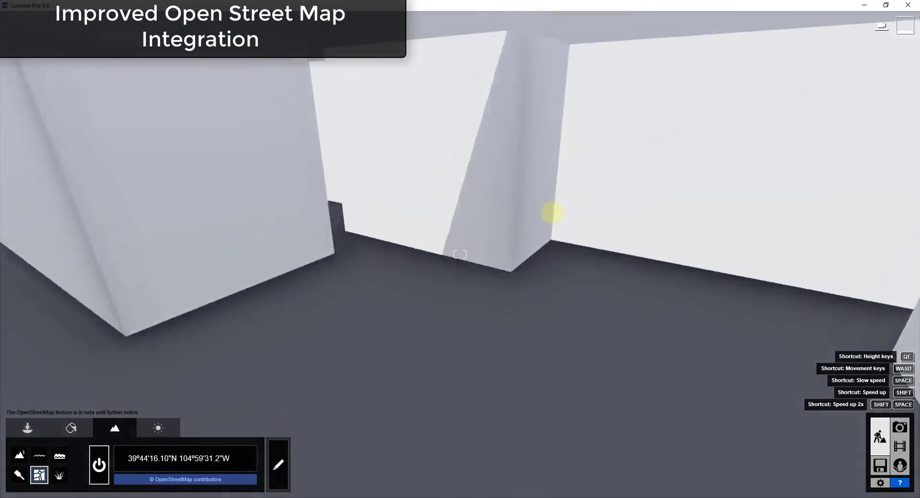
# Rise above the downloaded OpenStreetMap city and look around to examine its 3D buildings, streets and green areas.
pyautogui.press('q')
pyautogui.moveTo(552, 213)
pyautogui.mouseDown(button='right')
pyautogui.moveTo(582, 215)
pyautogui.moveTo(541, 213)
pyautogui.moveTo(553, 216)
pyautogui.moveTo(552, 207)
pyautogui.moveTo(552, 215)
pyautogui.mouseUp(button='right')
pyautogui.press('d')
pyautogui.press('s')
pyautogui.press('d')
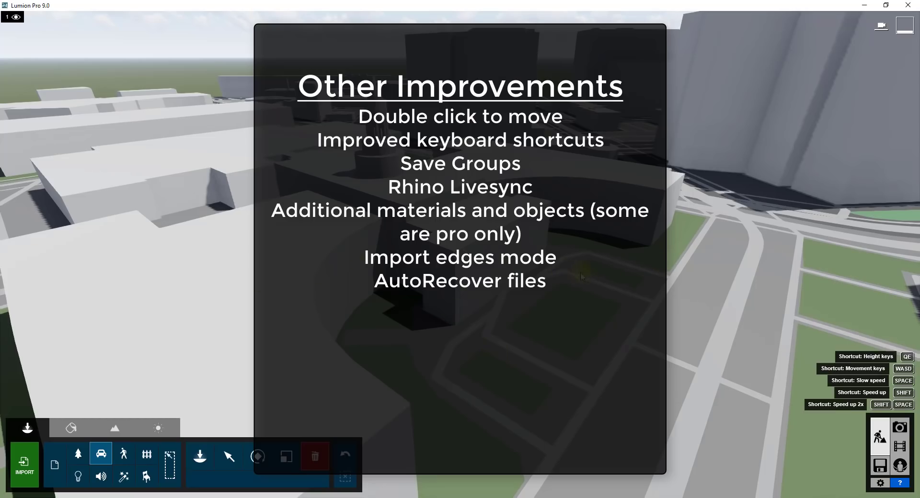
pyautogui.moveTo(585, 270); pyautogui.dragTo(581, 272, button='right')
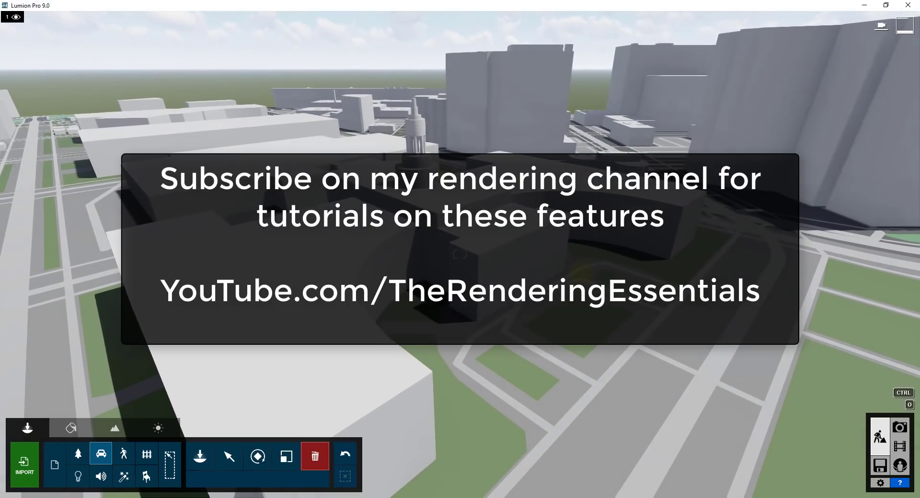
pyautogui.moveTo(498, 276); pyautogui.dragTo(511, 278, button='right')
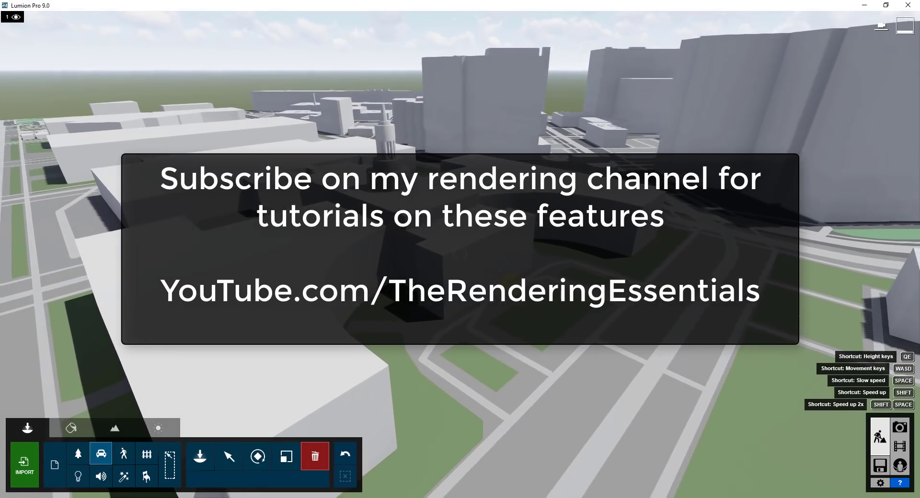